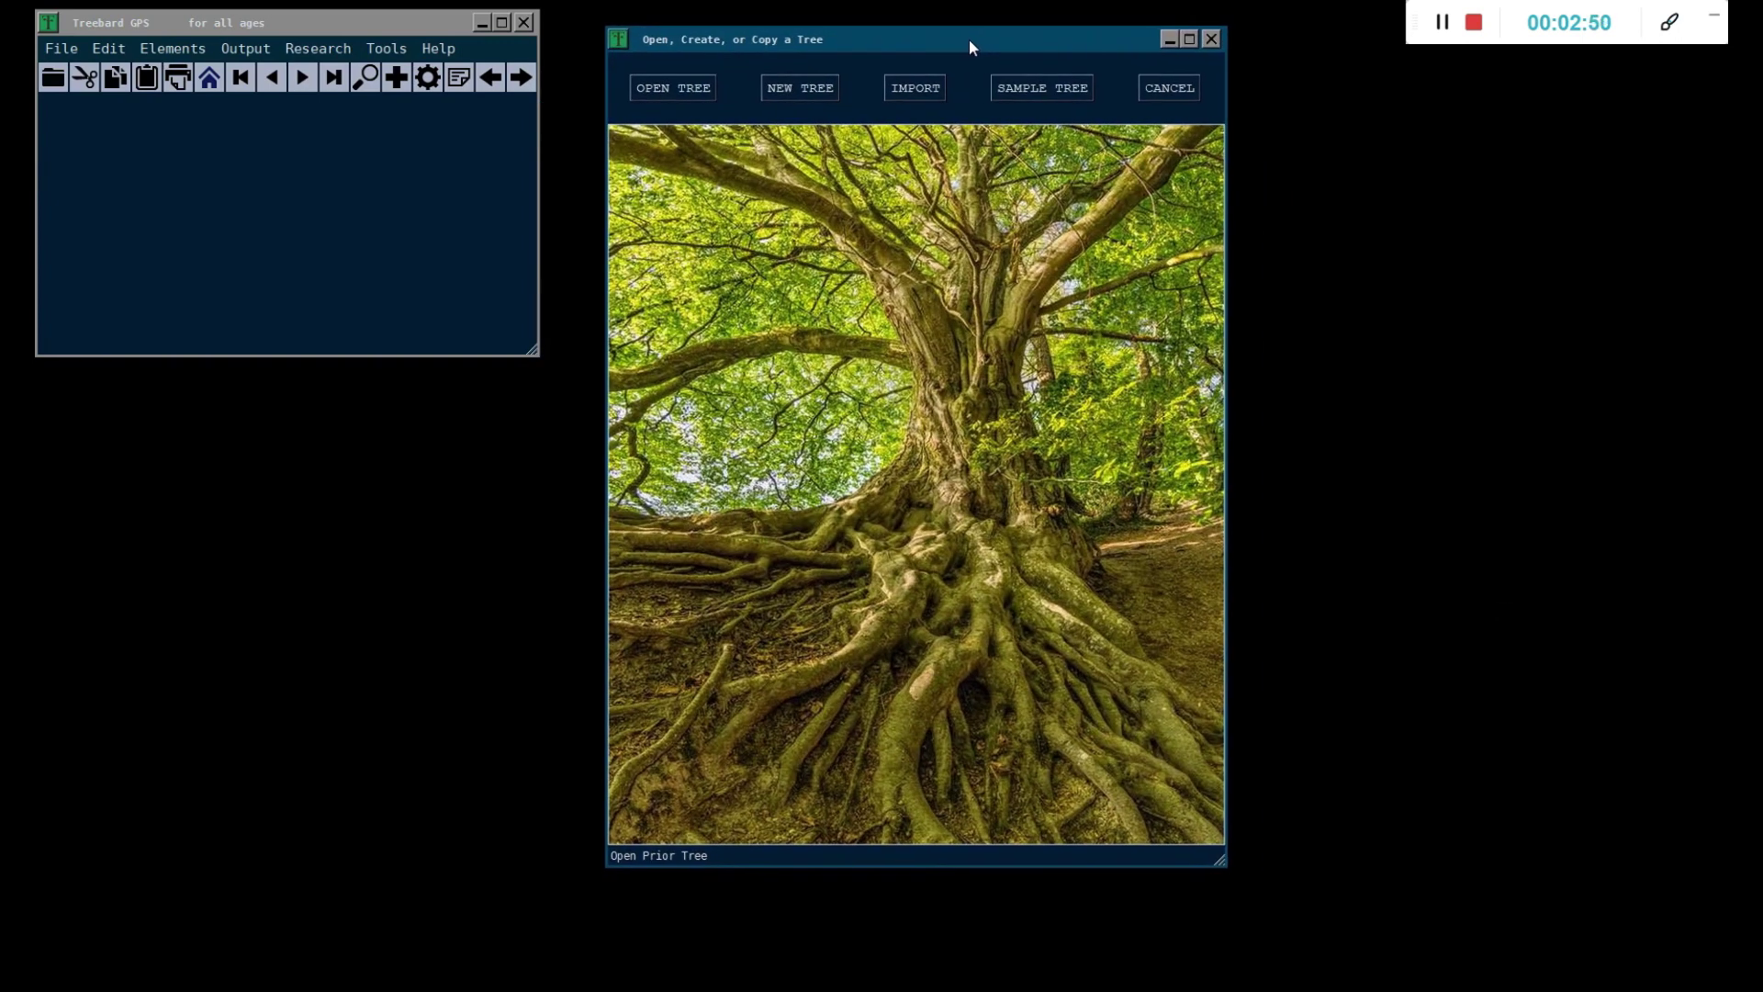
Reposition the opening dialog and cycle the keyboard focus through its tree choices: Open Tree, New Tree, Import, Sample Tree and Cancel
{"action": "left_click_drag", "start_coordinate": [967, 38], "coordinate": [961, 41]}
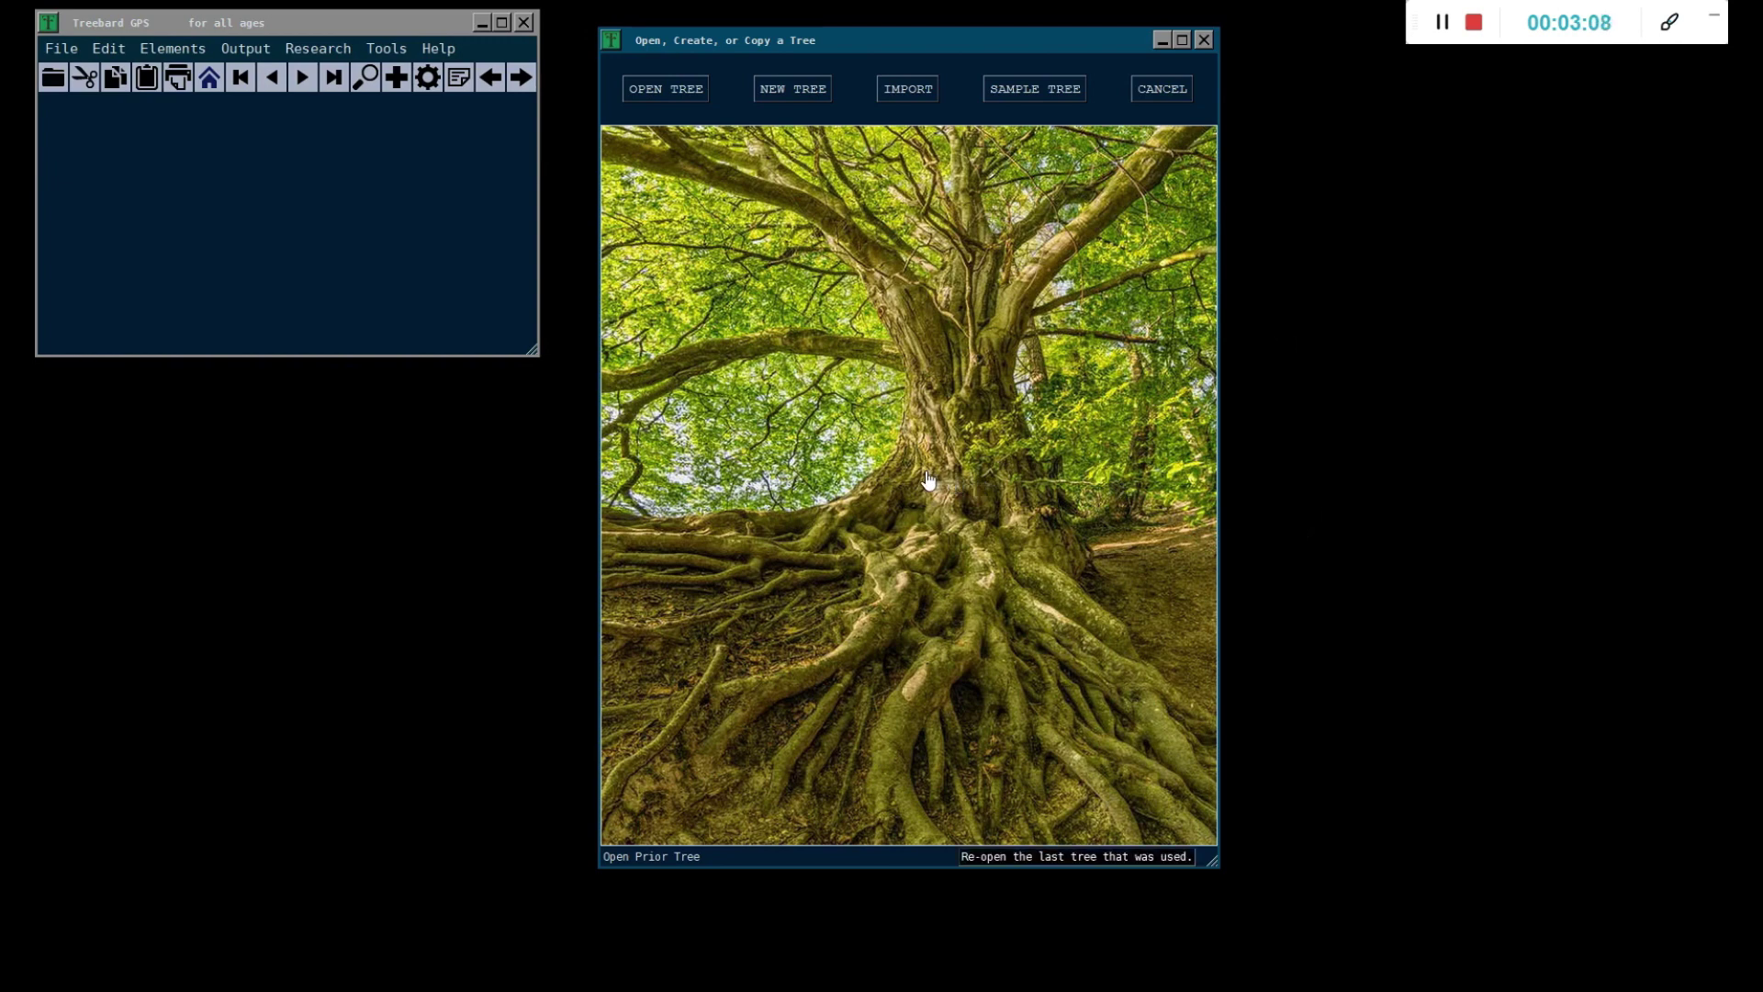
{"action": "left_click_drag", "start_coordinate": [1036, 40], "coordinate": [925, 46]}
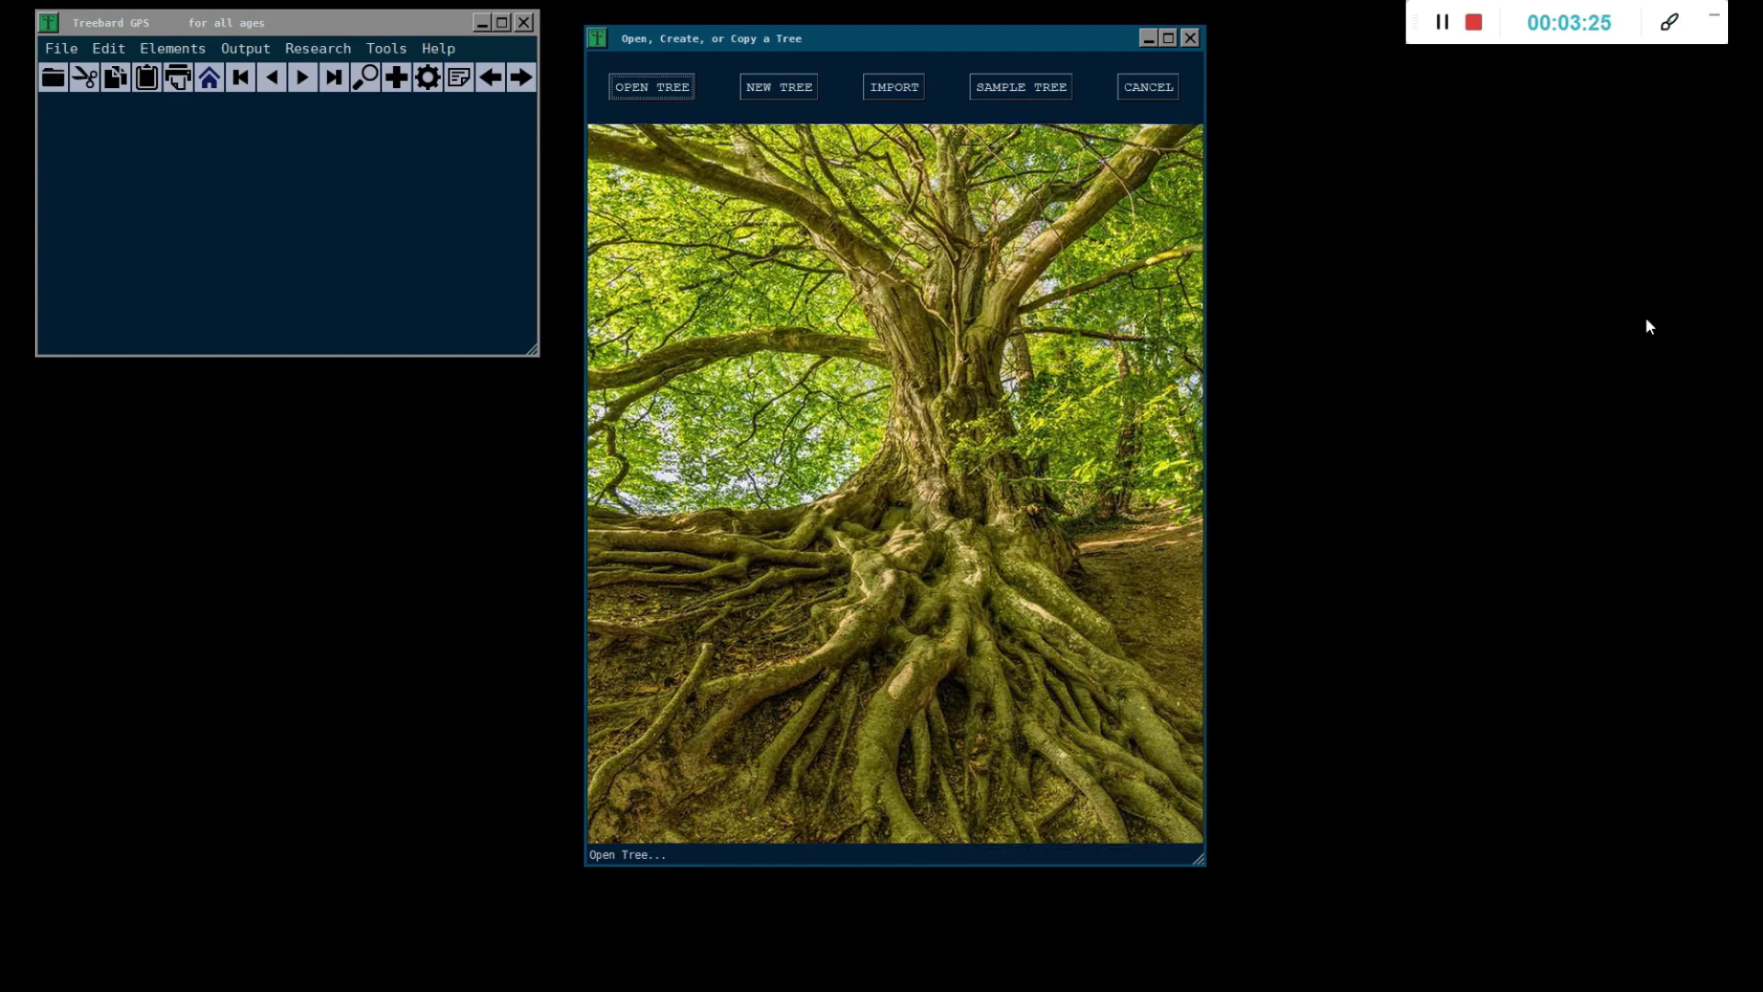
{"action": "key", "text": "Tab"}
{"action": "key", "text": "Tab"}
{"action": "key", "text": "Tab"}
{"action": "key", "text": "Tab"}
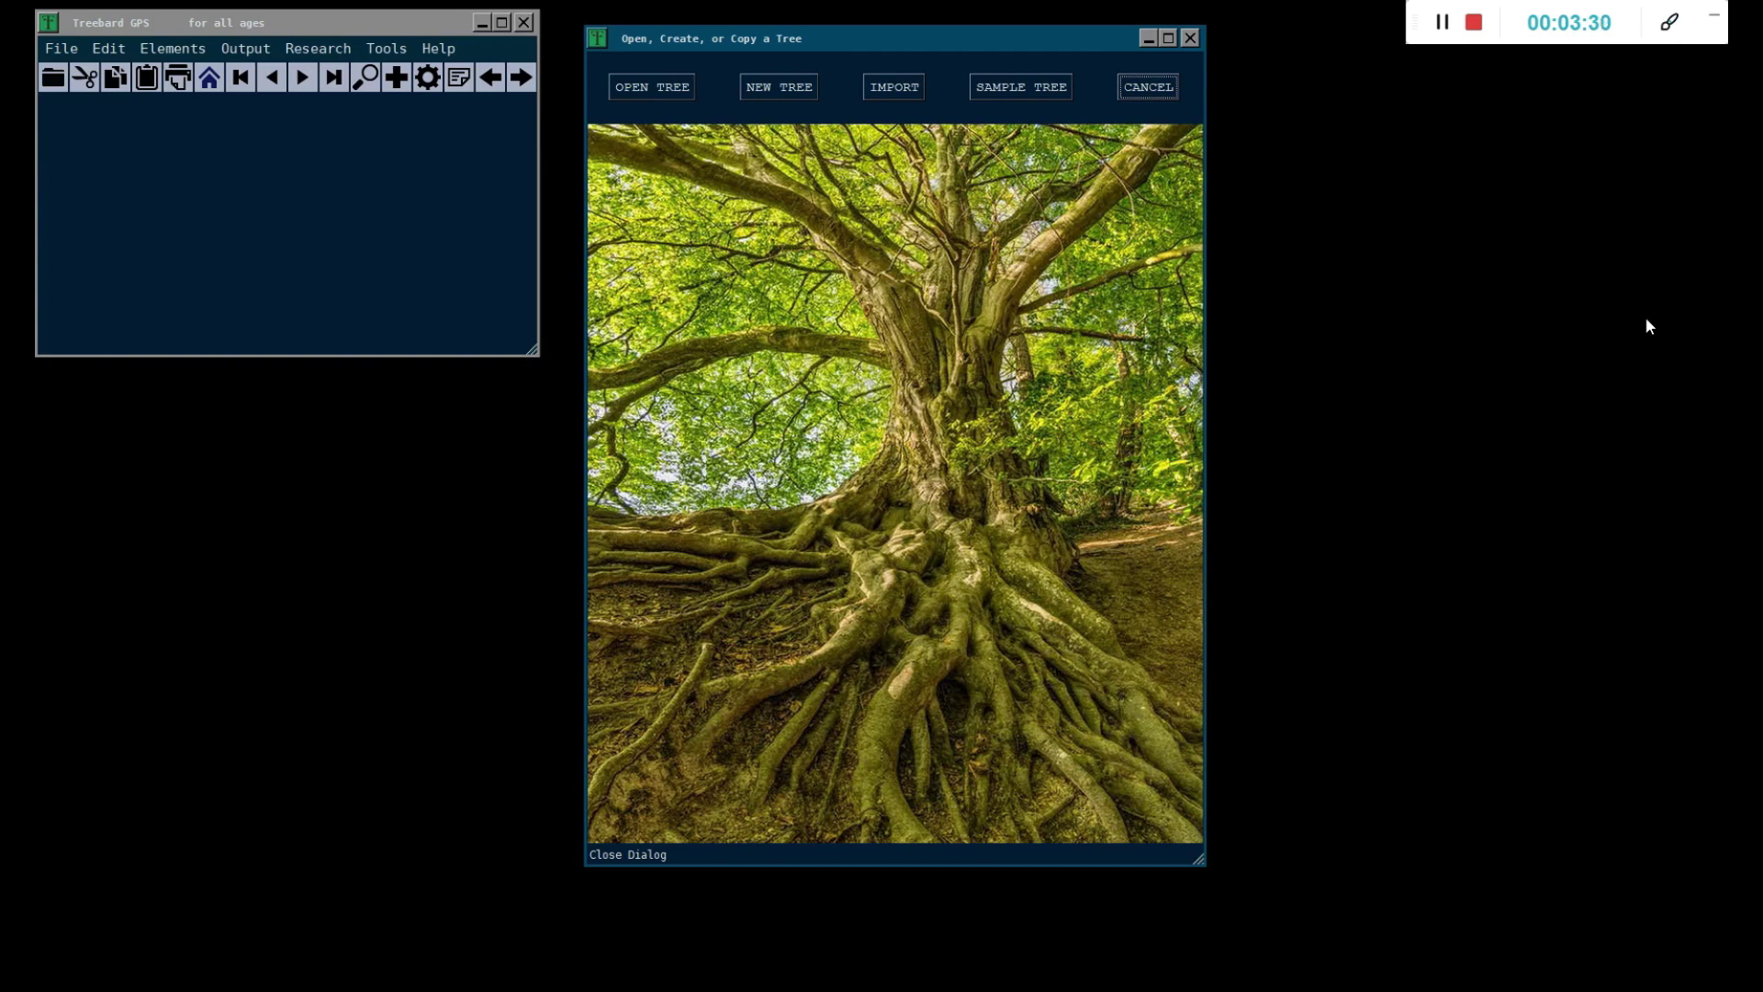
{"action": "key", "text": "Tab"}
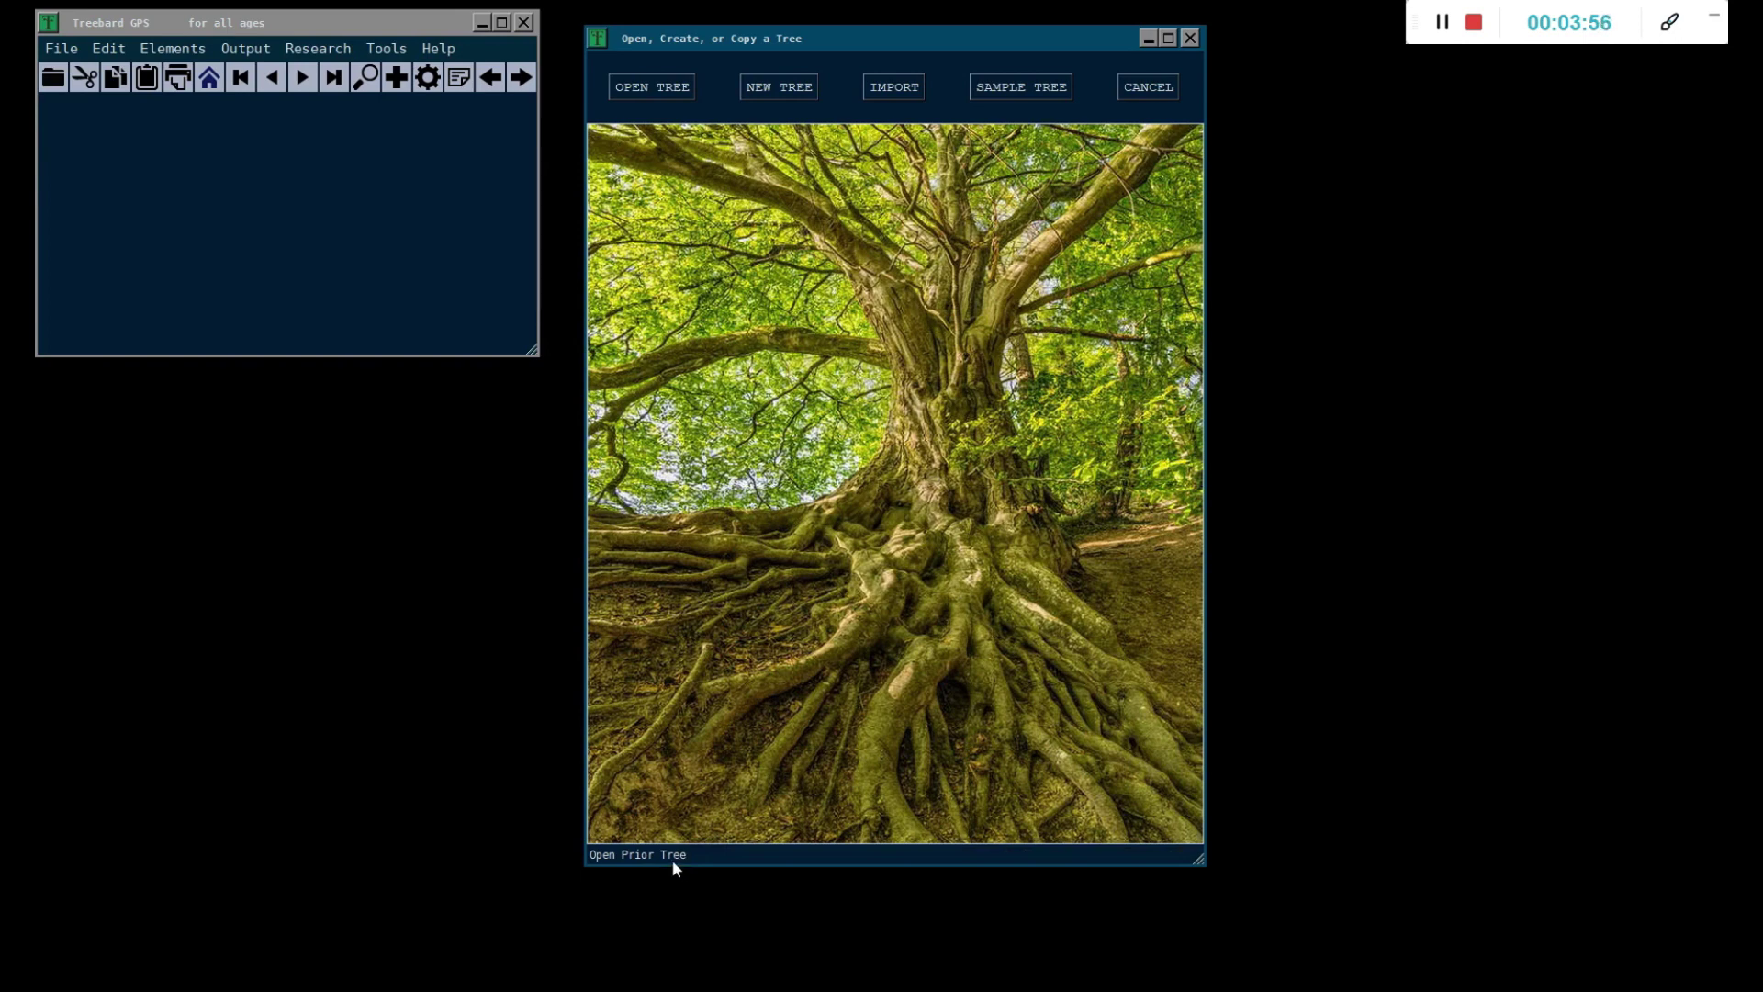
{"action": "key", "text": "Tab"}
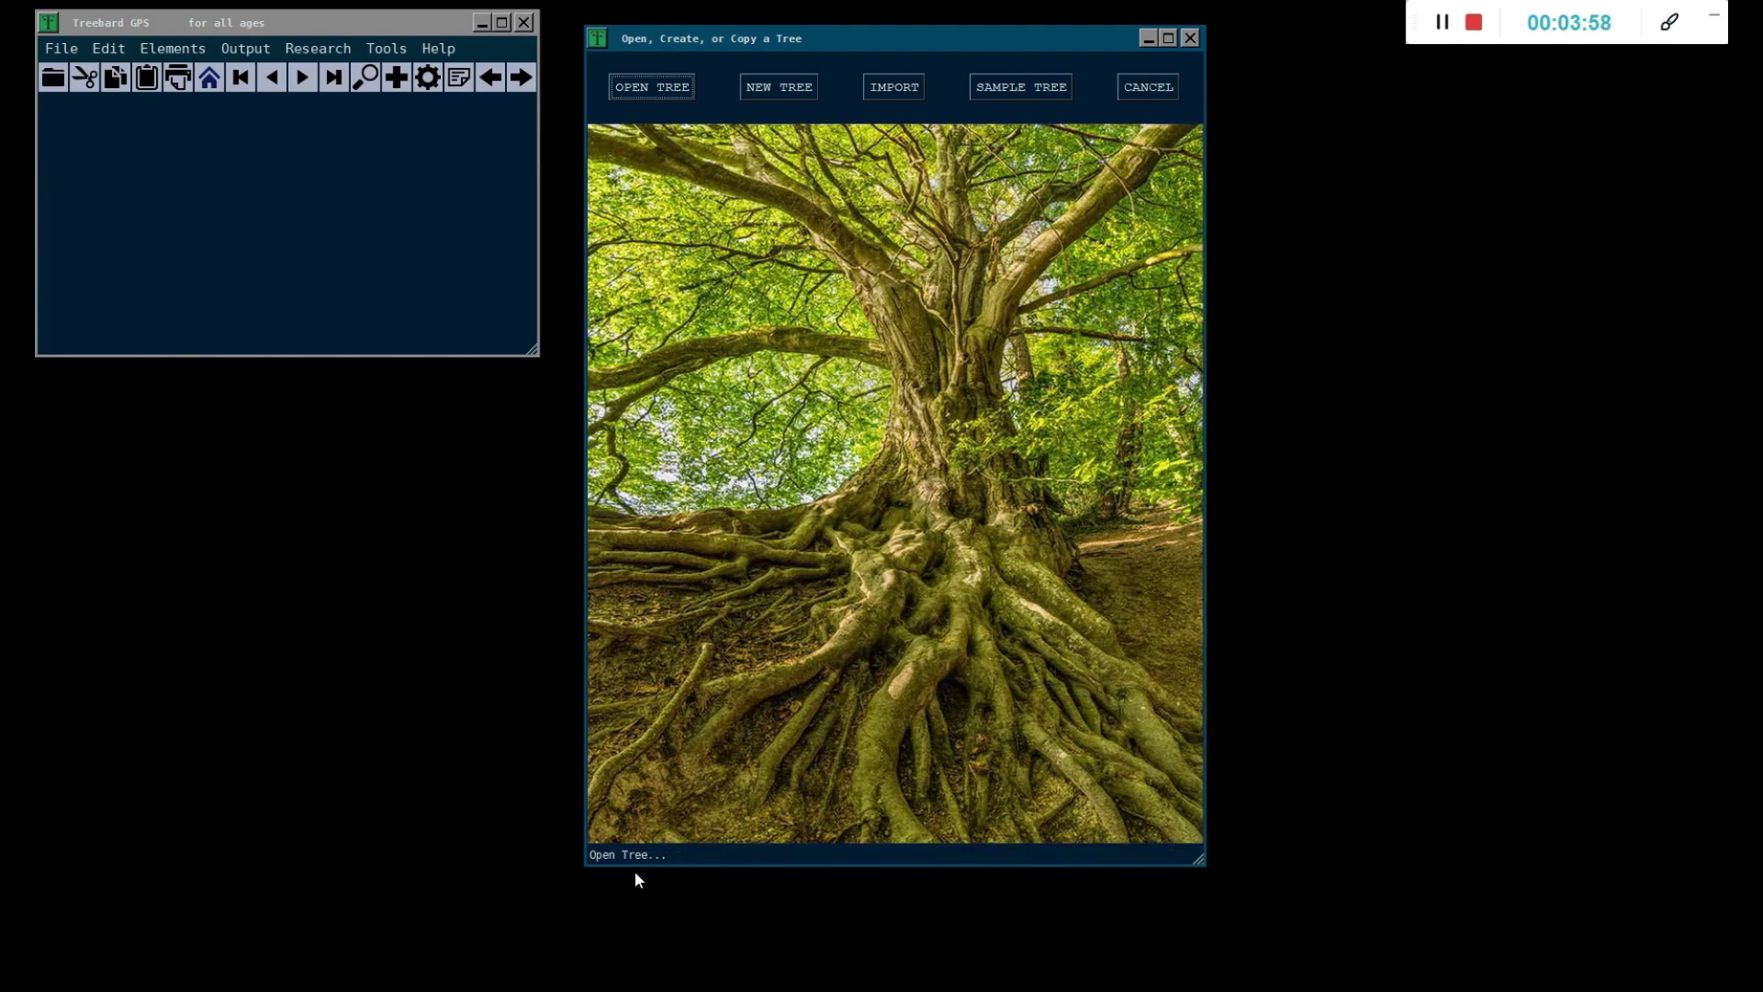
{"action": "key", "text": "Tab"}
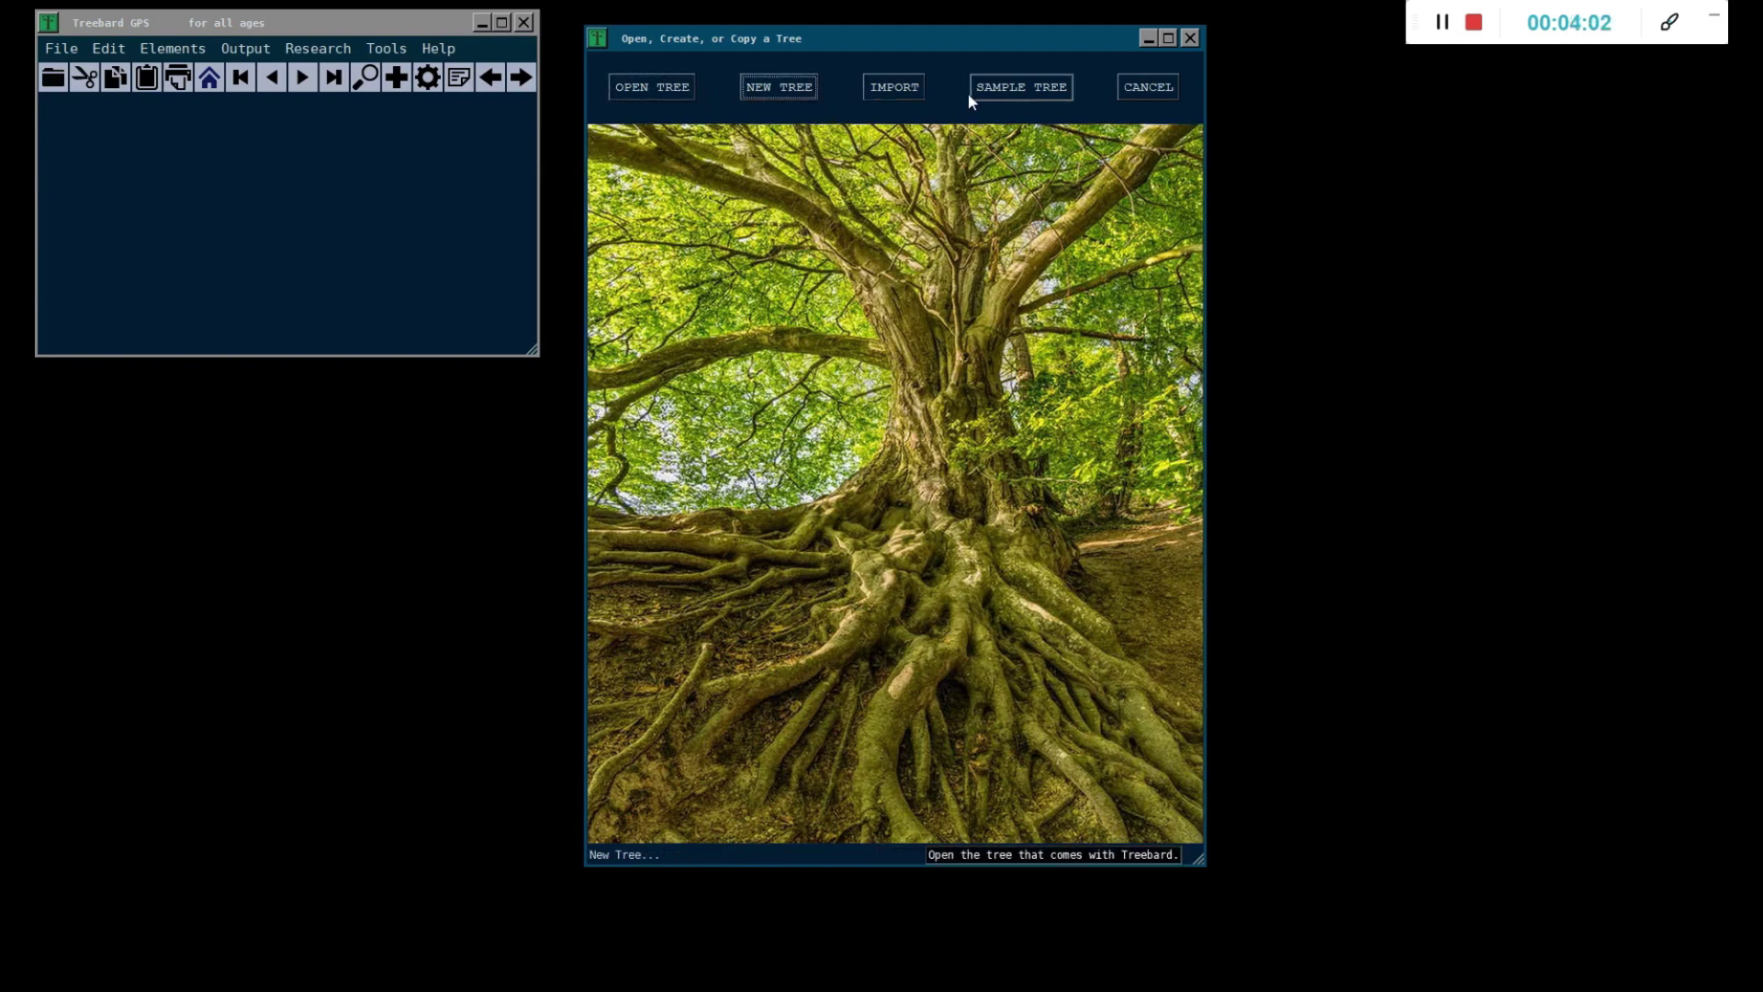
{"action": "key", "text": "Tab"}
{"action": "key", "text": "Tab"}
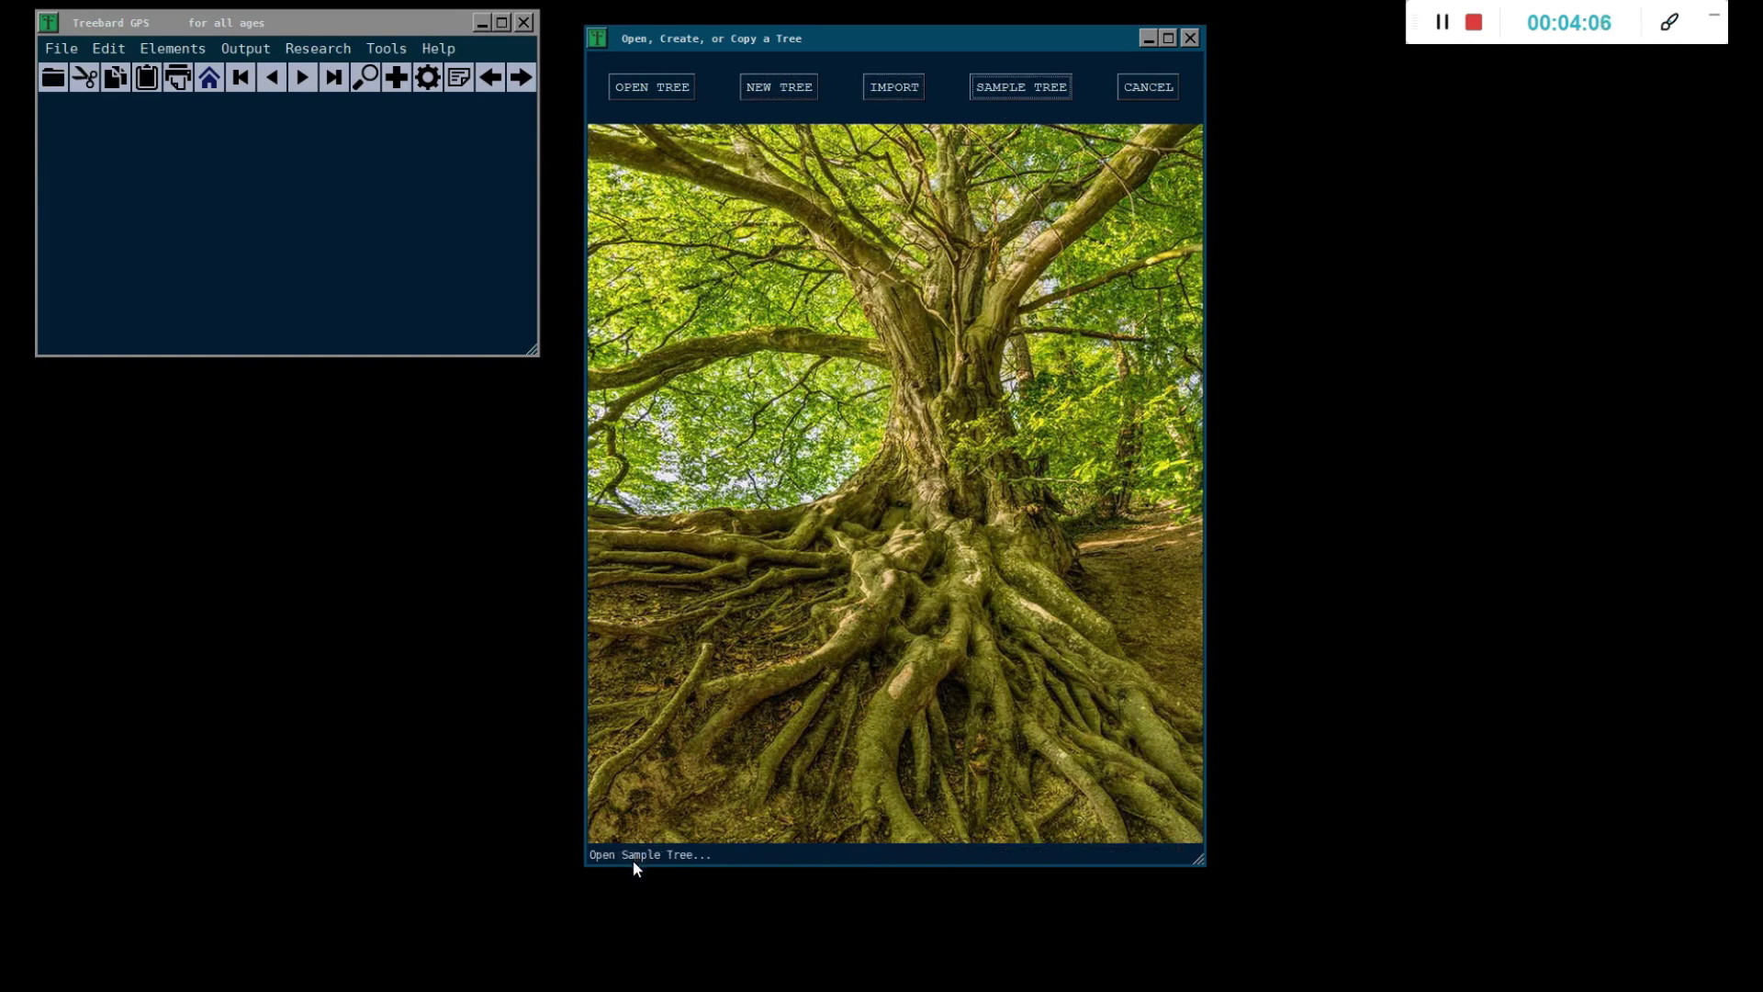
{"action": "key", "text": "Tab"}
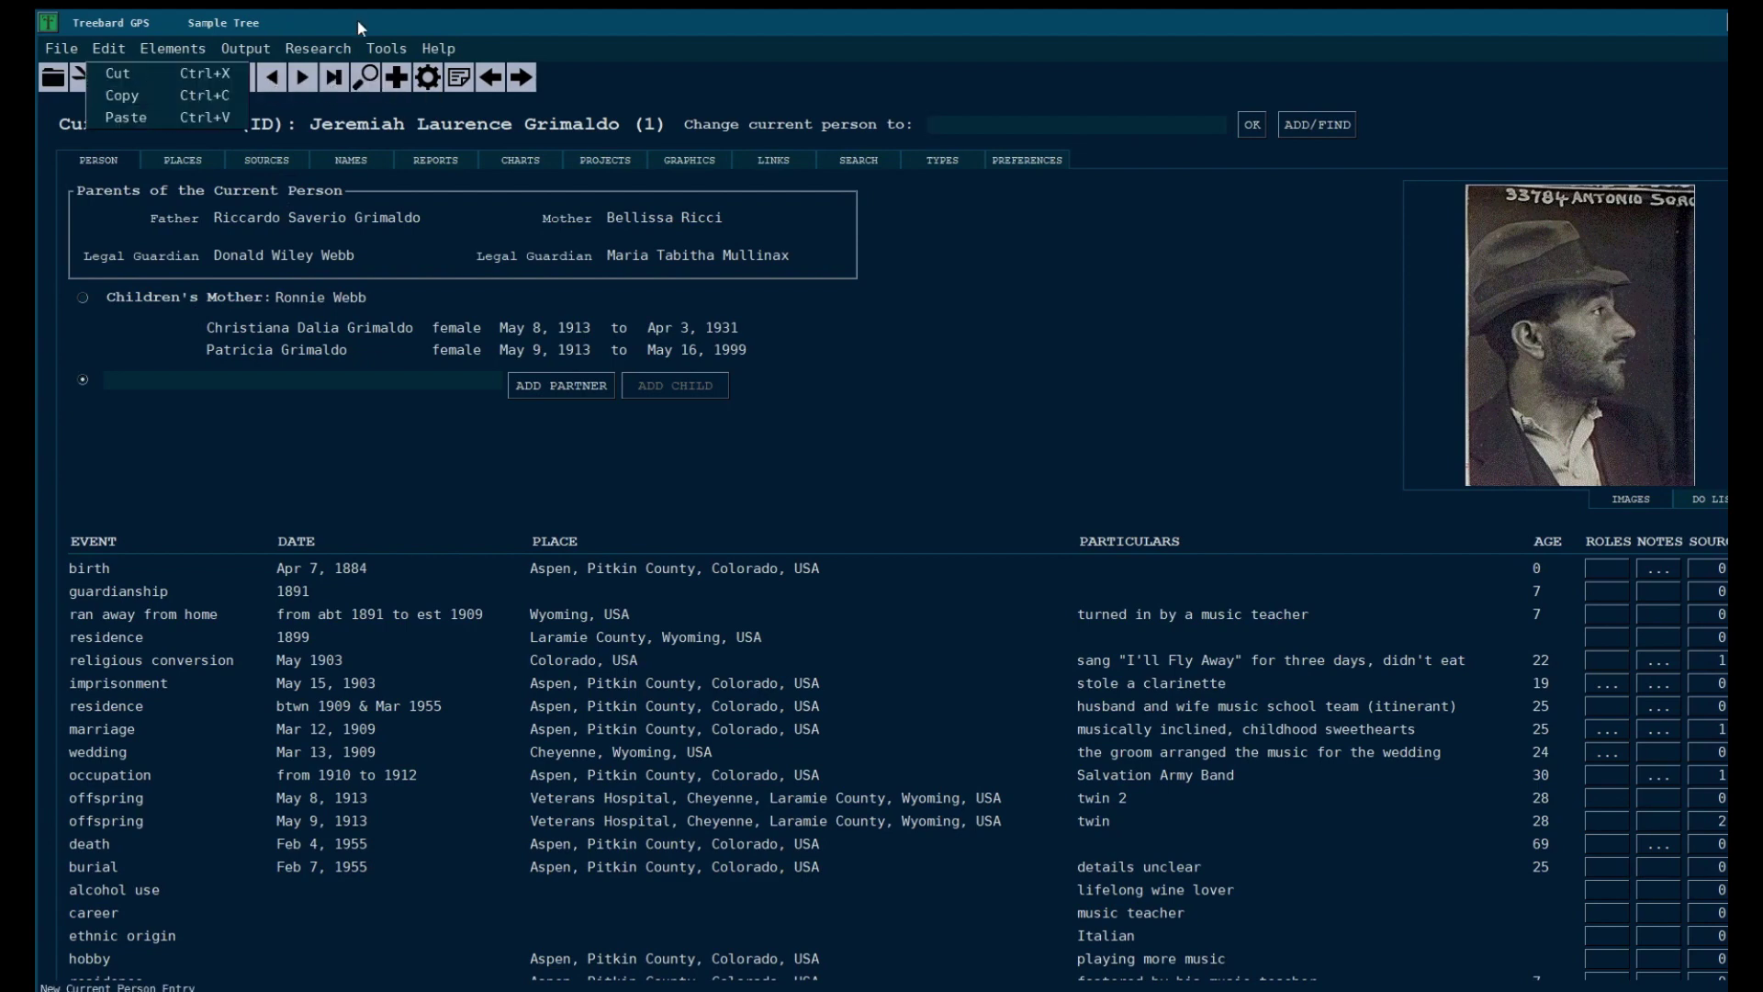
Examine the current person's parents, partner, children and events table in the sample tree
{"action": "left_click", "coordinate": [358, 20]}
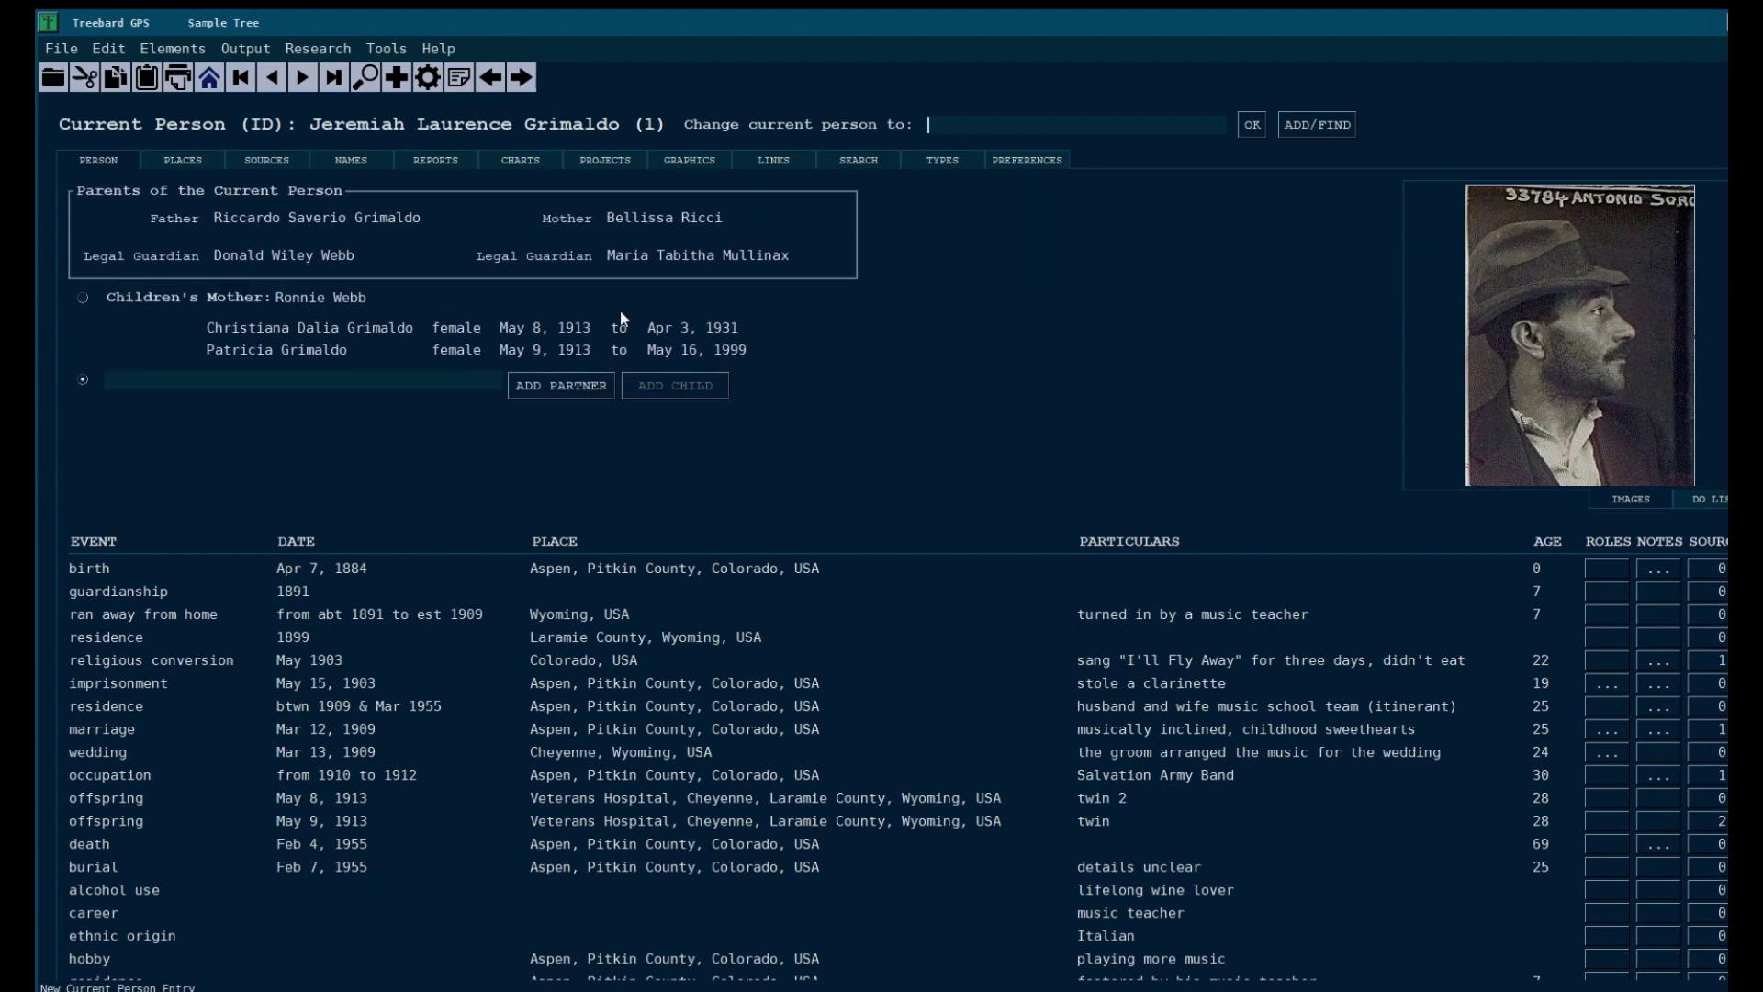
{"action": "scroll", "coordinate": [1194, 642], "scroll_direction": "down", "scroll_amount": 2}
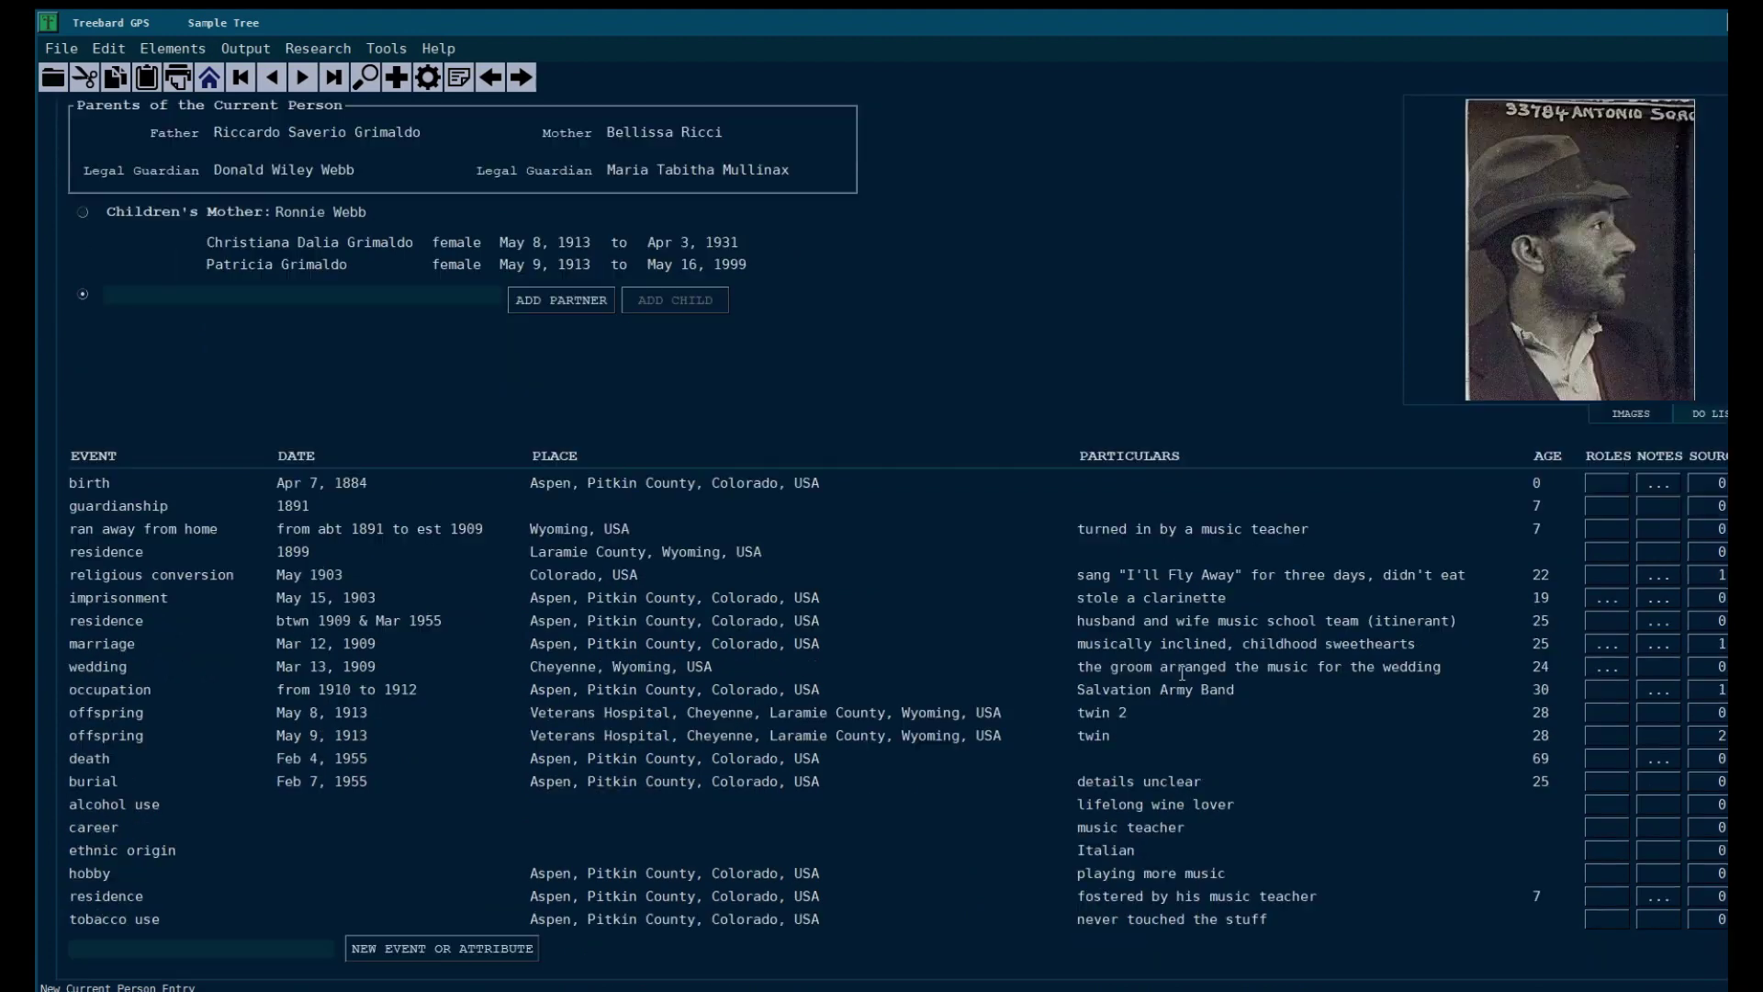
{"action": "scroll", "coordinate": [1182, 680], "scroll_direction": "up", "scroll_amount": 2}
{"action": "scroll", "coordinate": [669, 317], "scroll_direction": "up", "scroll_amount": 3}
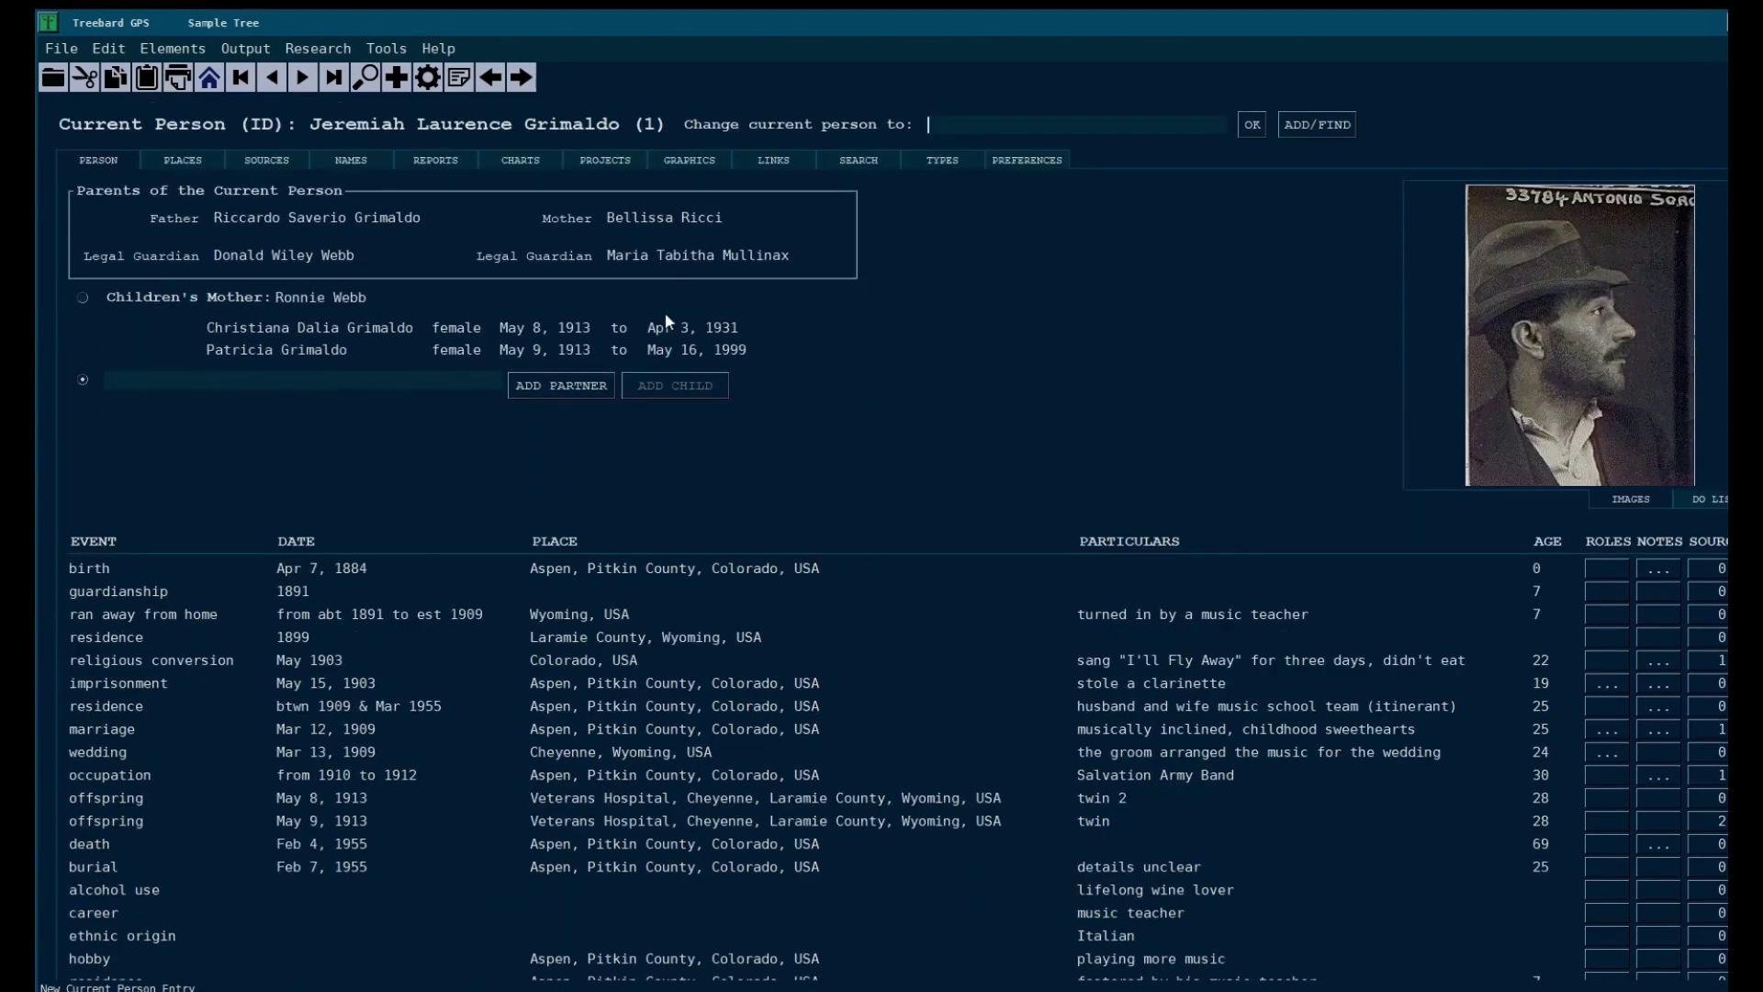
{"action": "scroll", "coordinate": [666, 315], "scroll_direction": "down", "scroll_amount": 3}
{"action": "scroll", "coordinate": [331, 257], "scroll_direction": "up", "scroll_amount": 3}
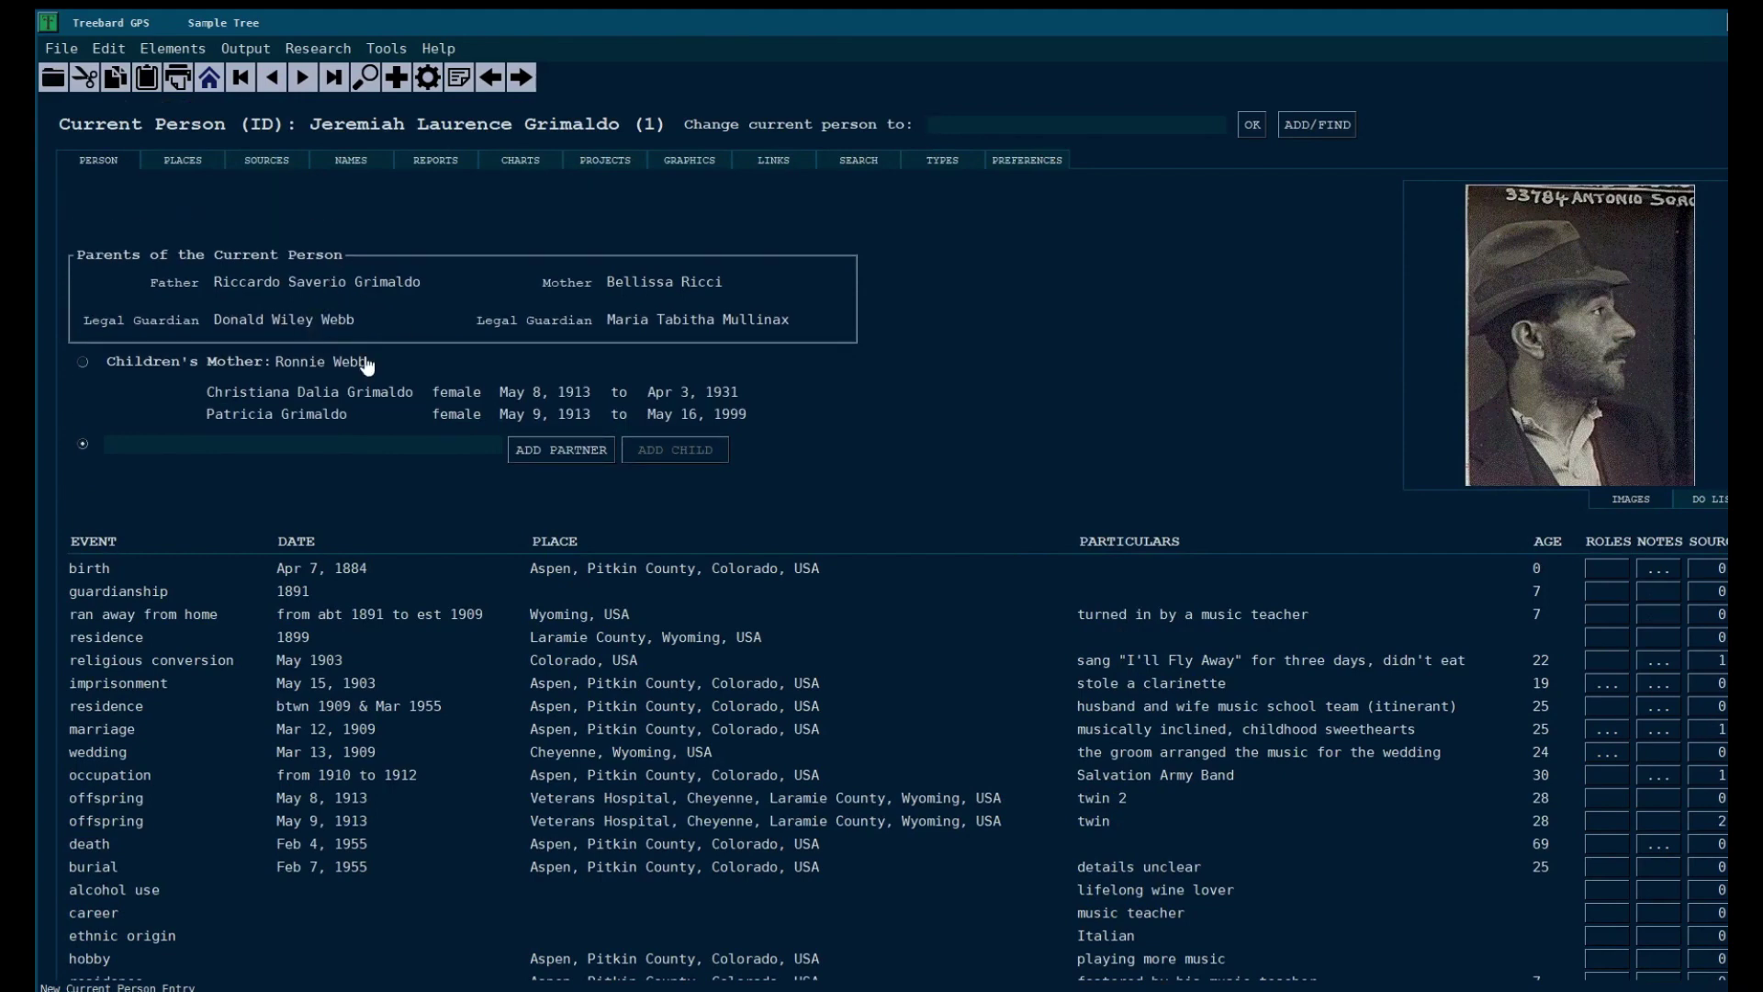
{"action": "scroll", "coordinate": [366, 349], "scroll_direction": "up", "scroll_amount": 2}
{"action": "scroll", "coordinate": [367, 350], "scroll_direction": "down", "scroll_amount": 3}
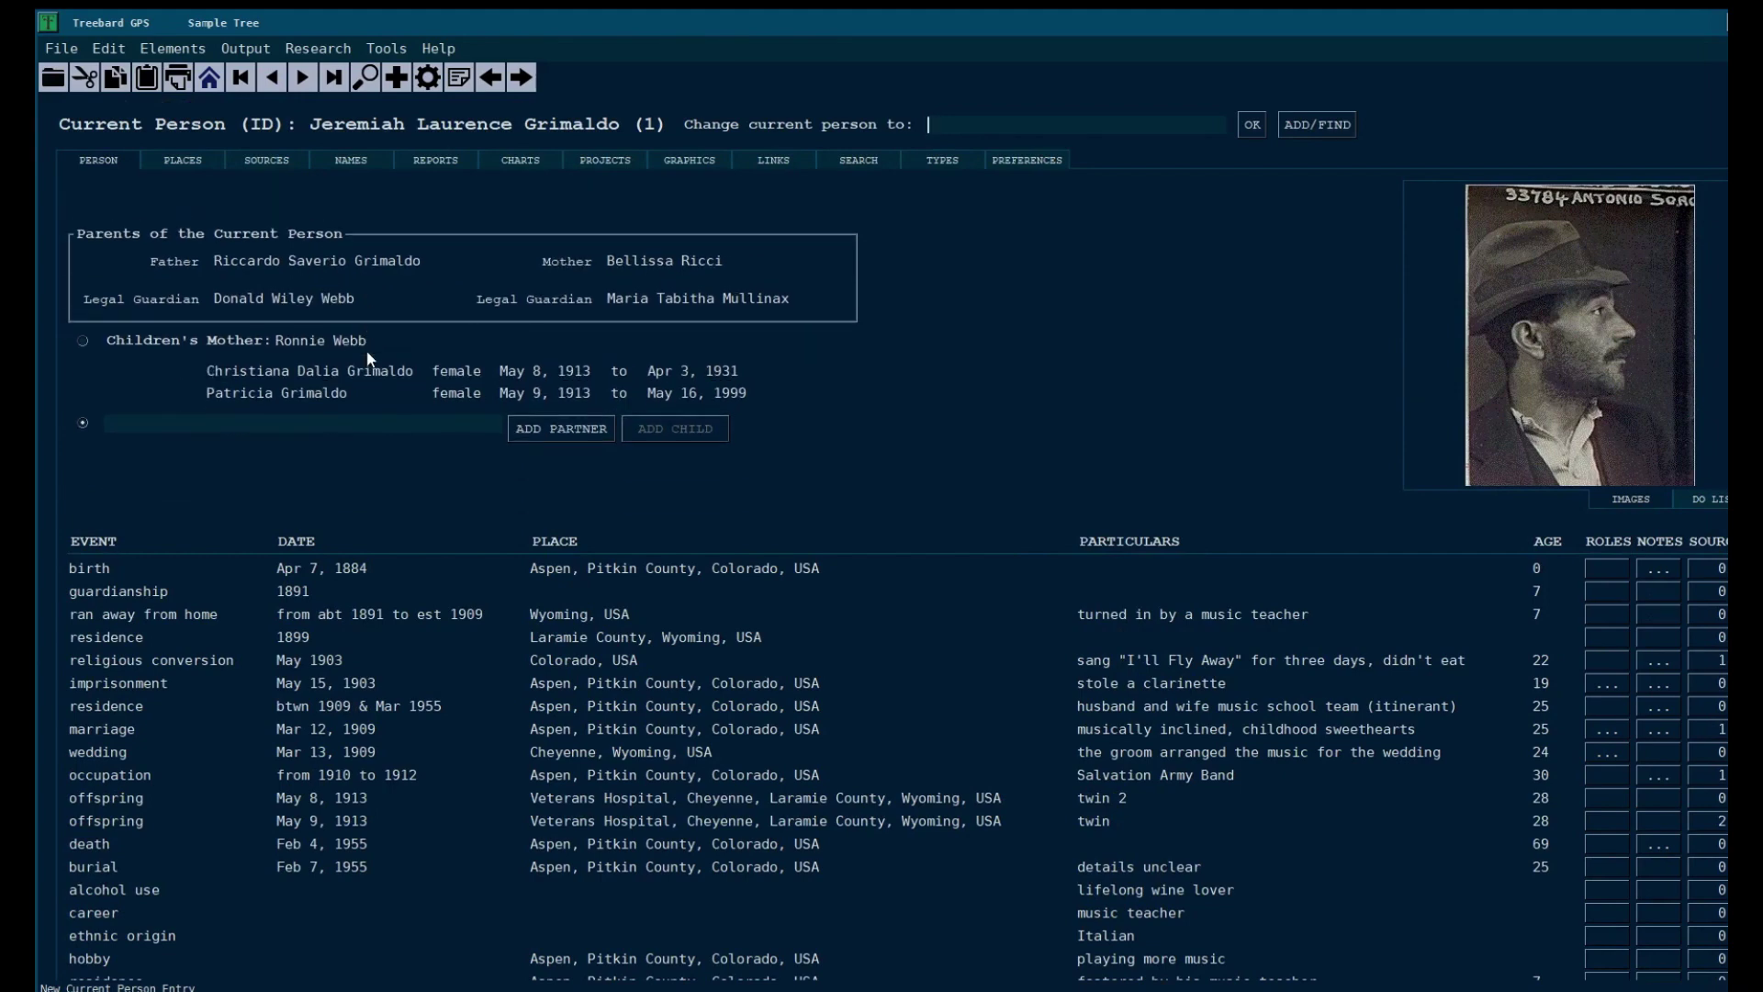
{"action": "scroll", "coordinate": [323, 306], "scroll_direction": "up", "scroll_amount": 2}
{"action": "scroll", "coordinate": [315, 310], "scroll_direction": "down", "scroll_amount": 3}
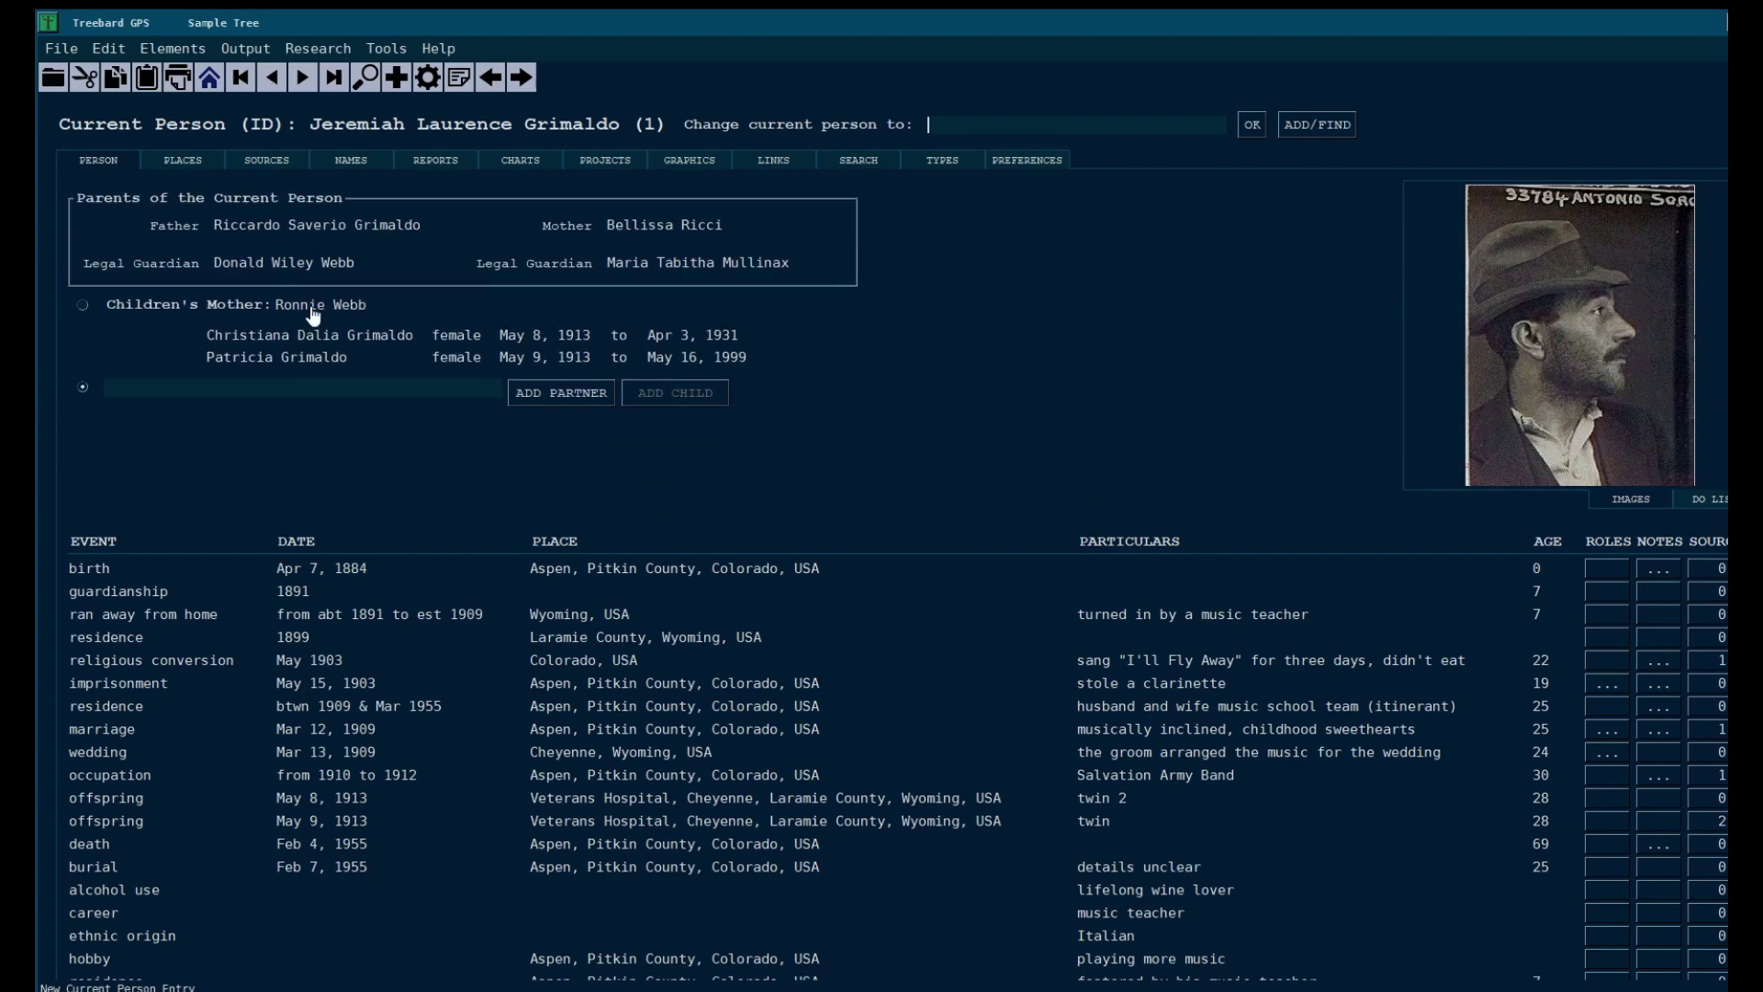
{"action": "scroll", "coordinate": [313, 312], "scroll_direction": "up", "scroll_amount": 2}
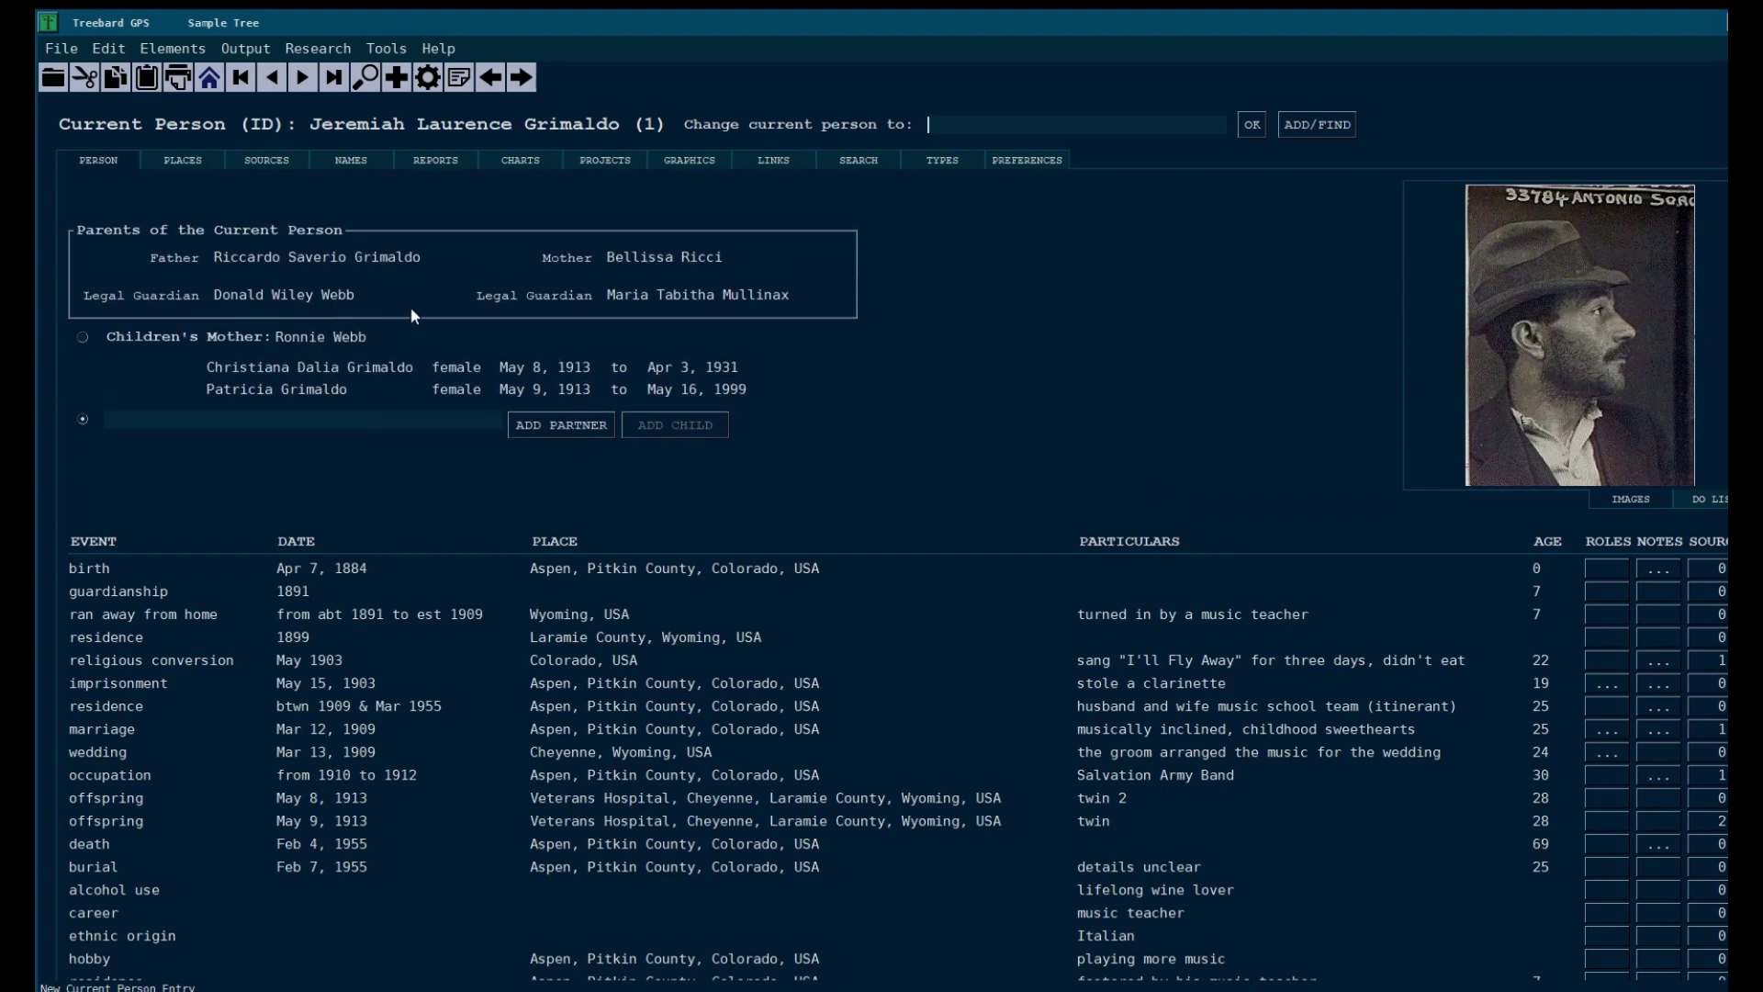
{"action": "scroll", "coordinate": [602, 306], "scroll_direction": "down", "scroll_amount": 2}
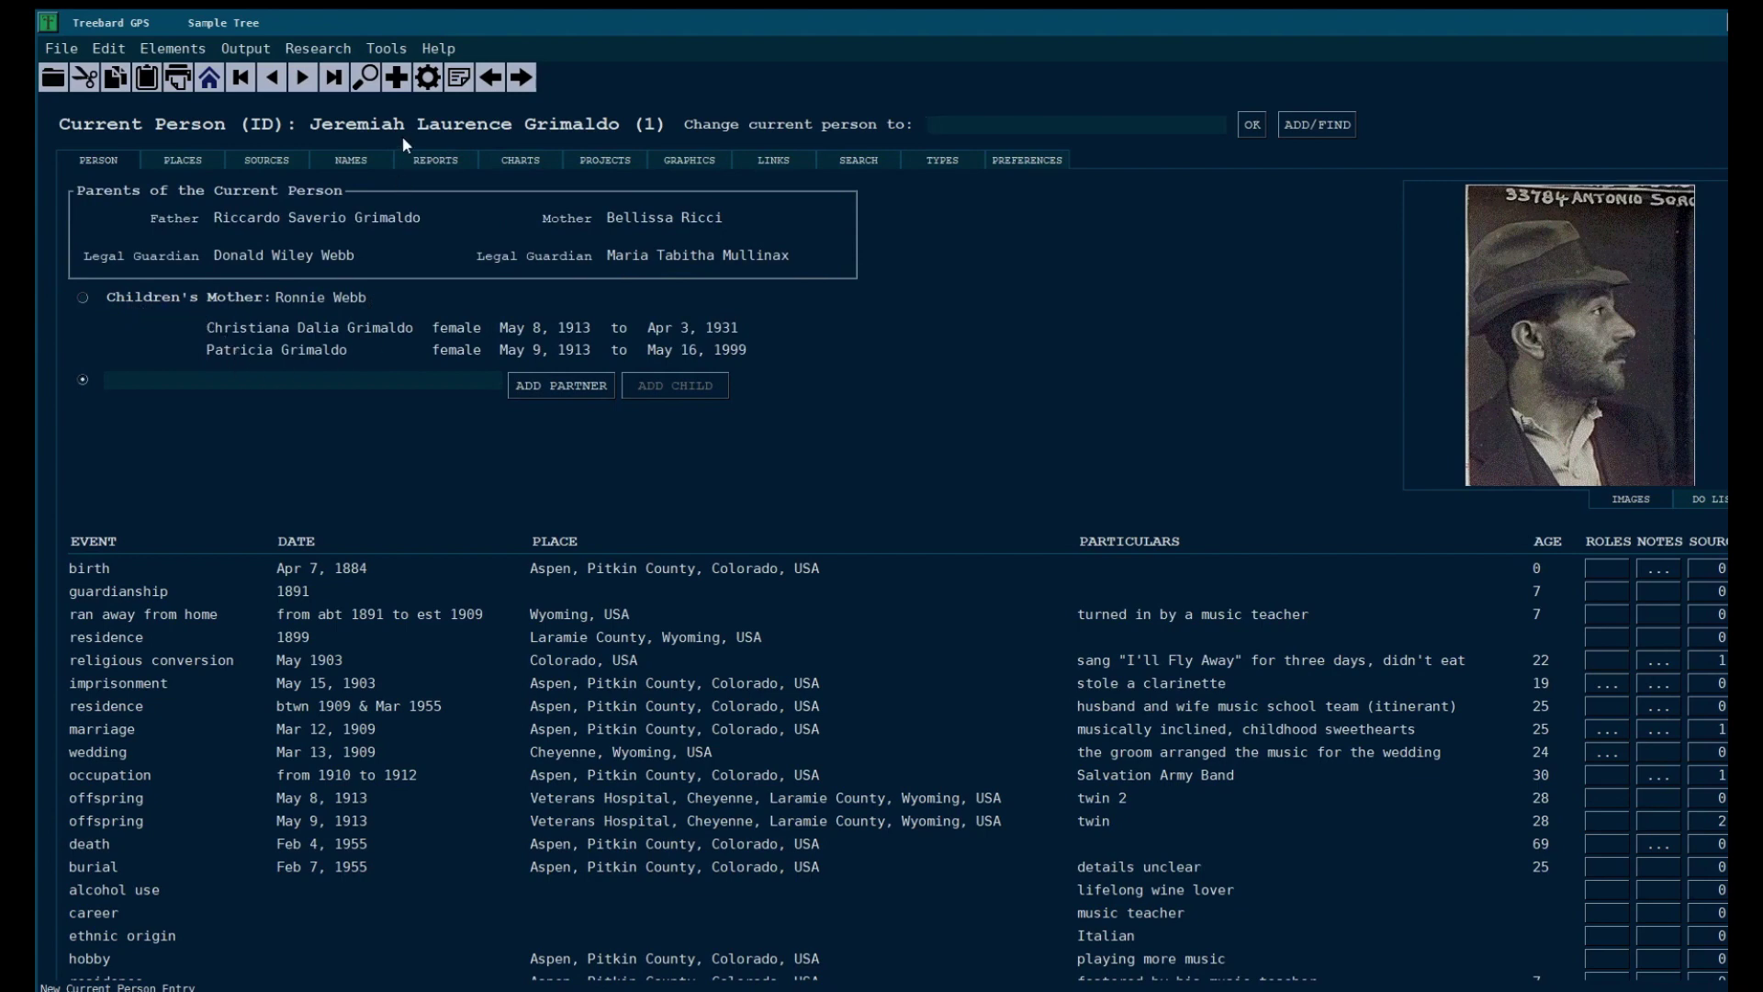
{"action": "scroll", "coordinate": [672, 309], "scroll_direction": "up", "scroll_amount": 3}
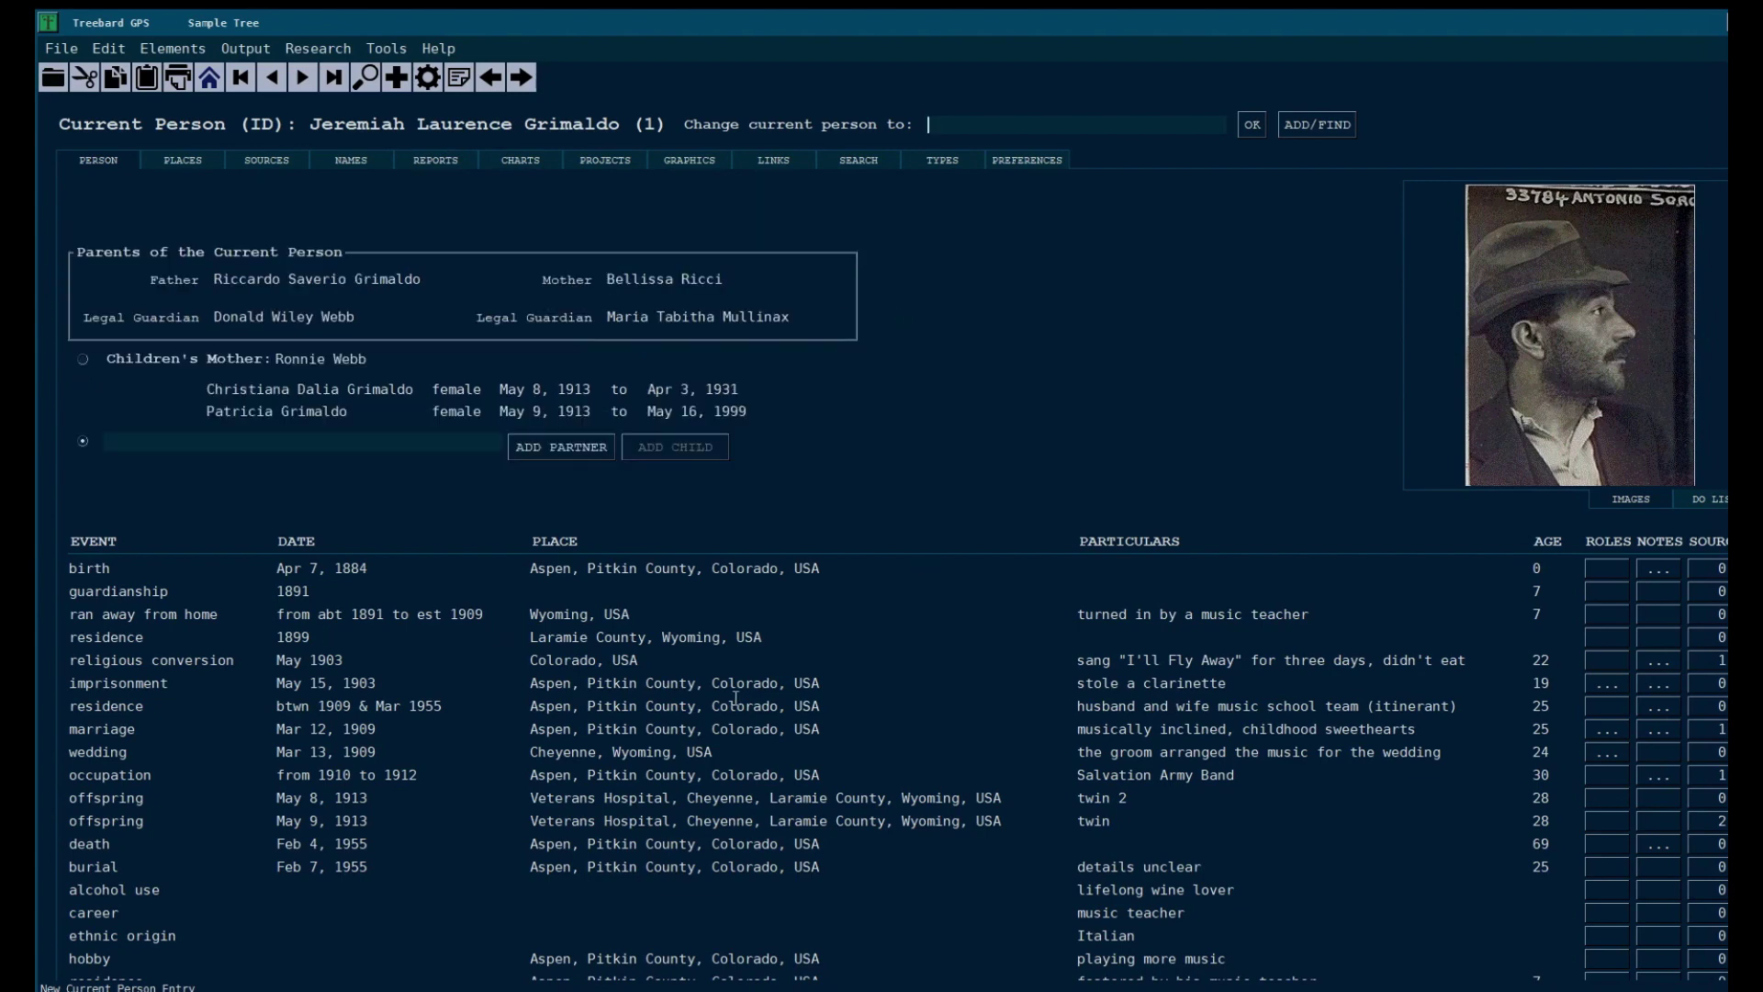
Narrow the main window and reposition it so that the whole frame fits on the screen
{"action": "left_click_drag", "start_coordinate": [779, 11], "coordinate": [830, 37]}
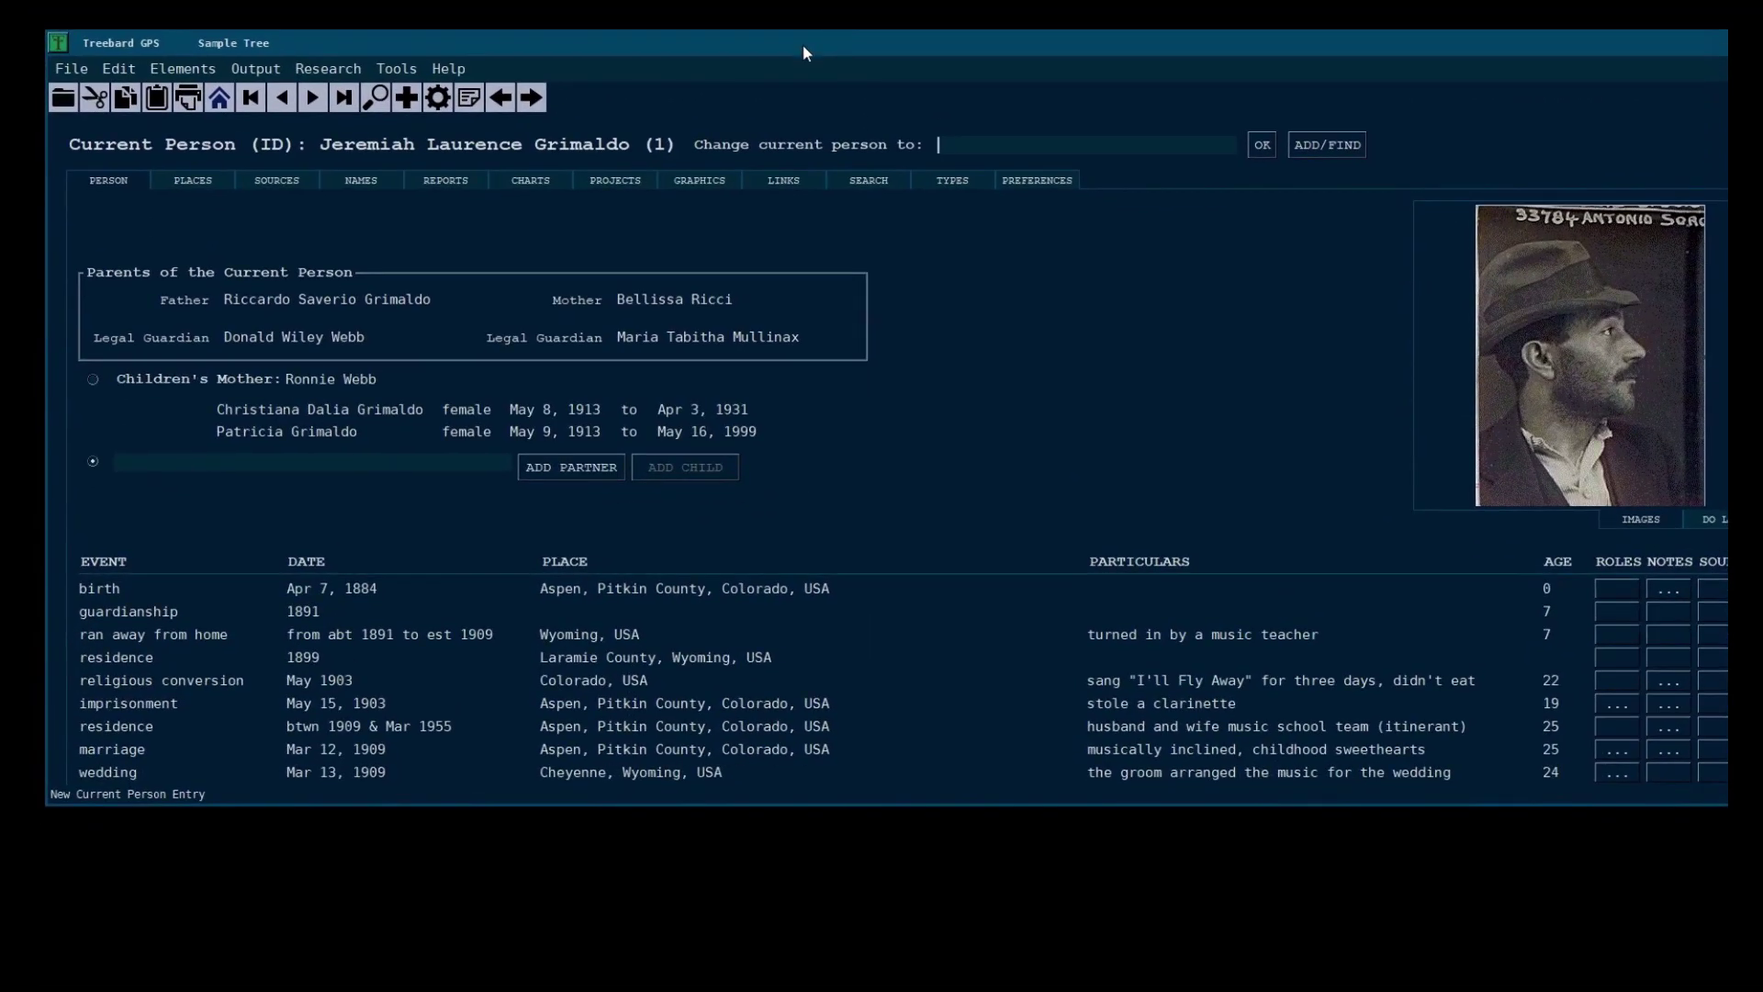
{"action": "left_click_drag", "start_coordinate": [44, 116], "coordinate": [307, 136]}
{"action": "left_click_drag", "start_coordinate": [642, 42], "coordinate": [389, 20]}
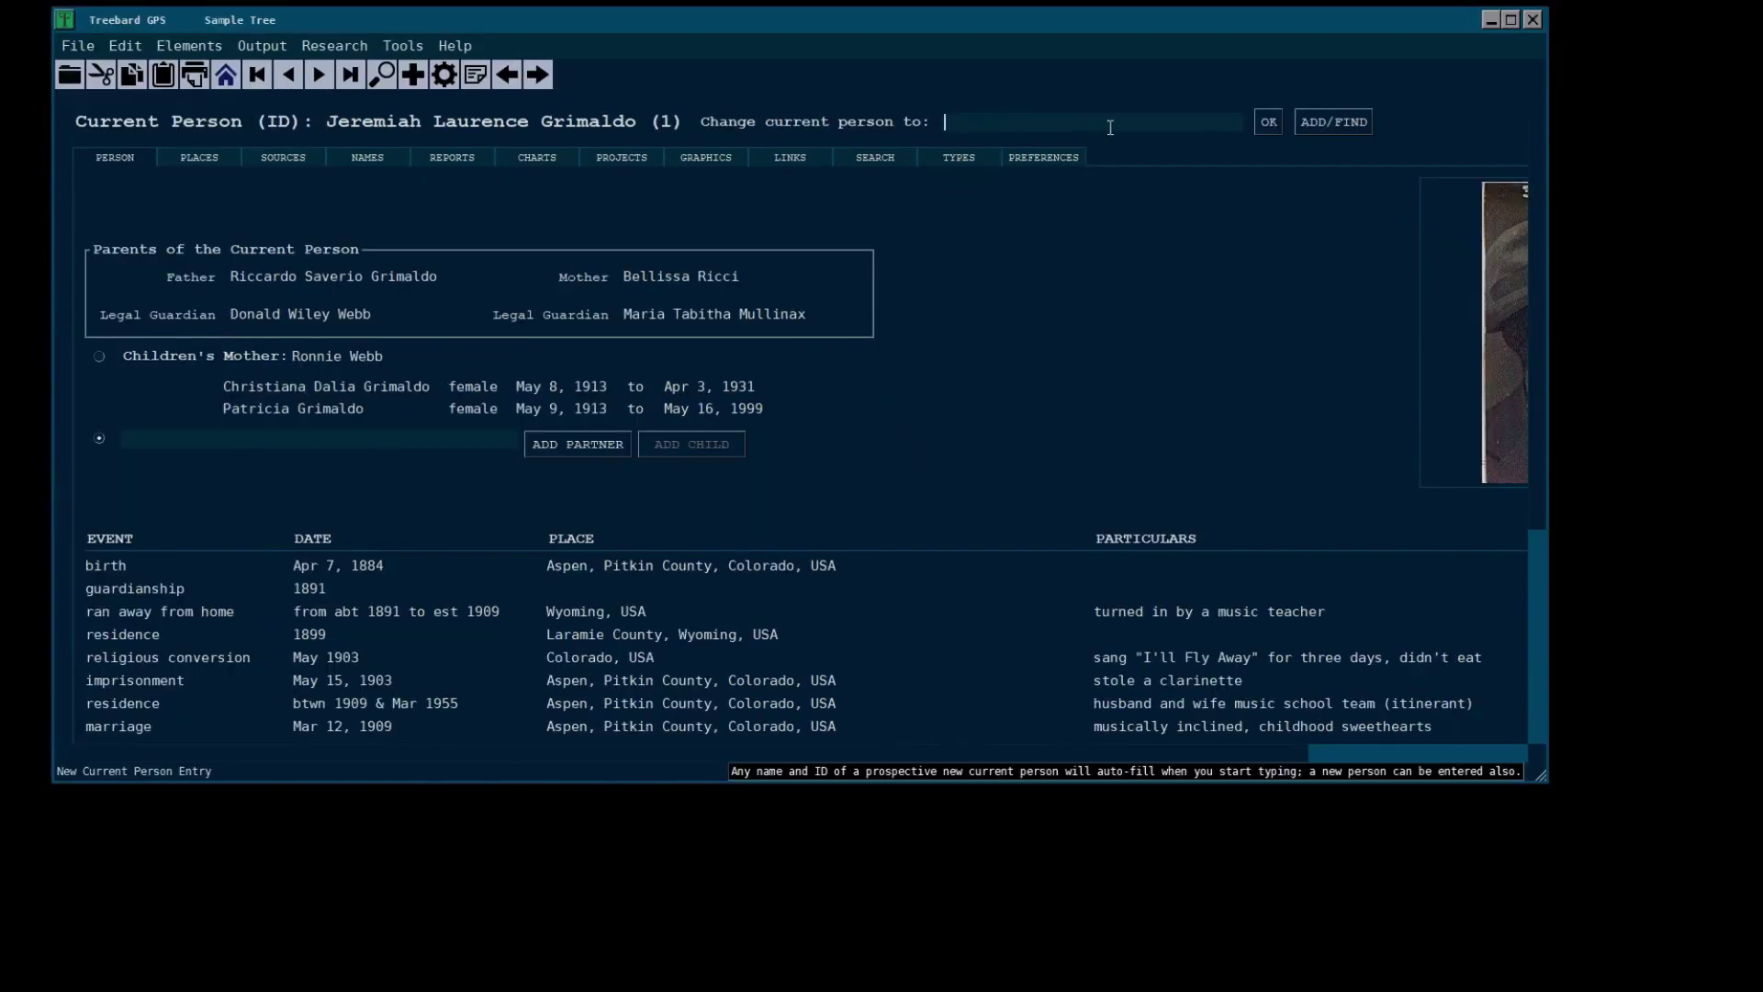
Set the font preferences' text size to 19, try Corbel as the output font, and apply a different font from the list
{"action": "left_click", "coordinate": [1026, 160]}
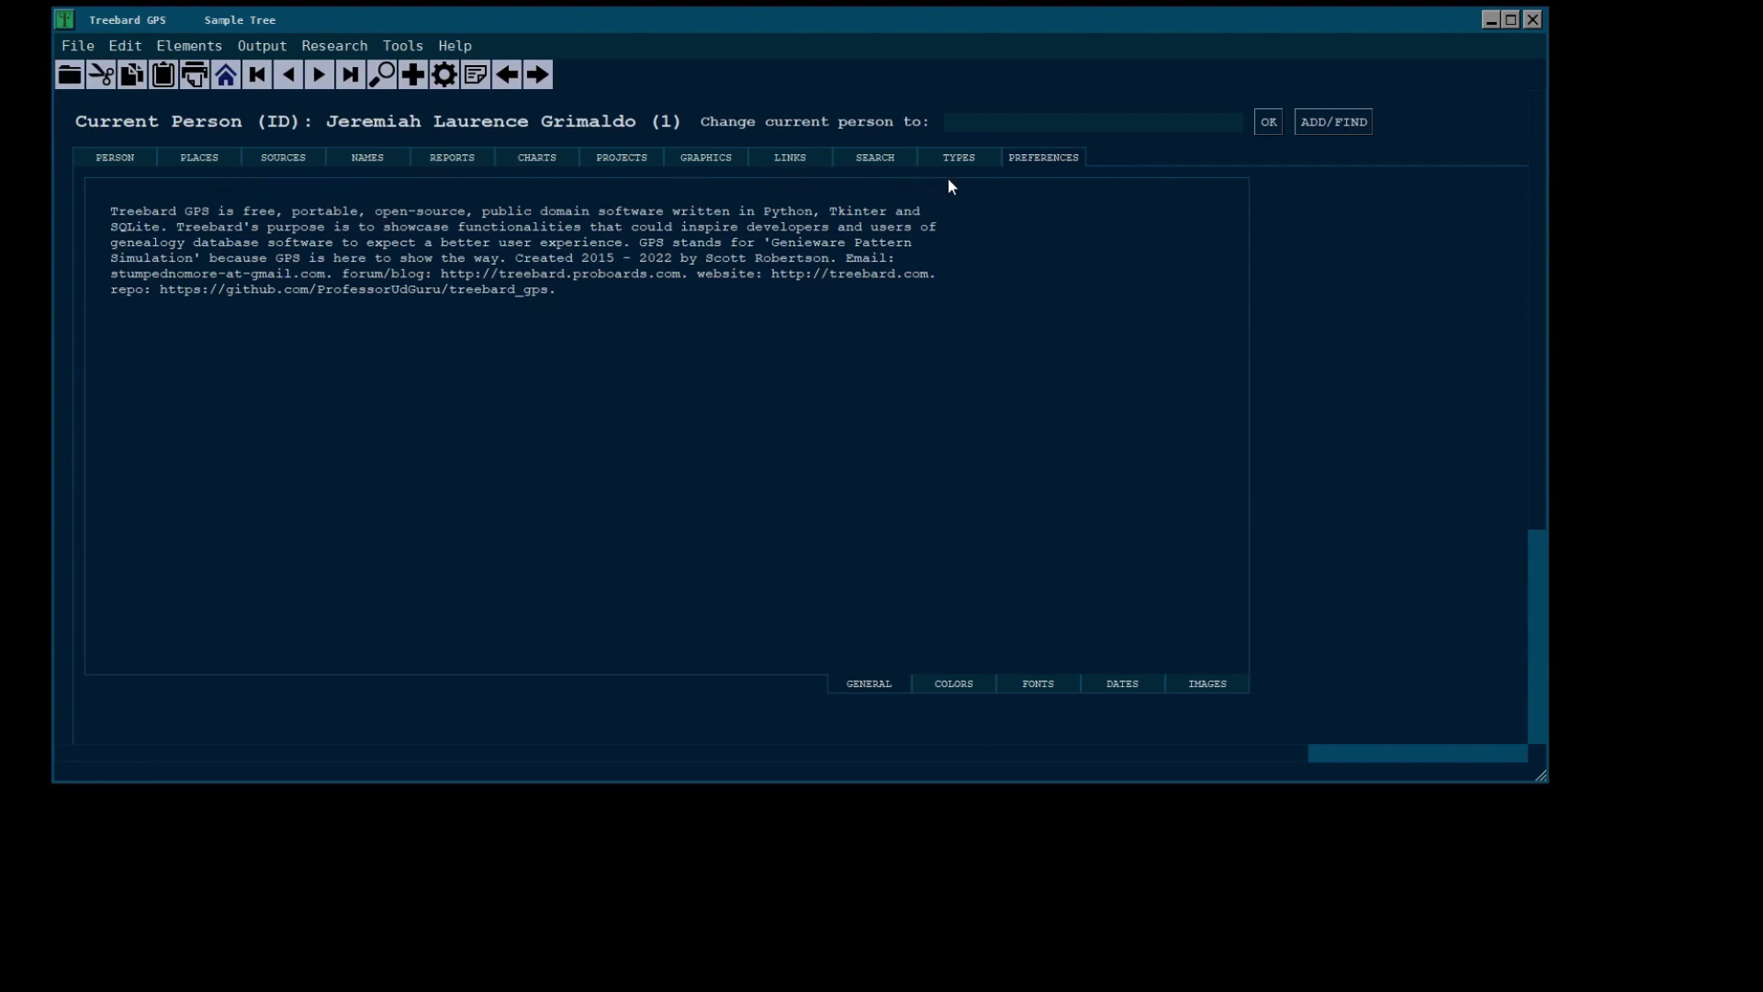
{"action": "key", "text": "alt+f"}
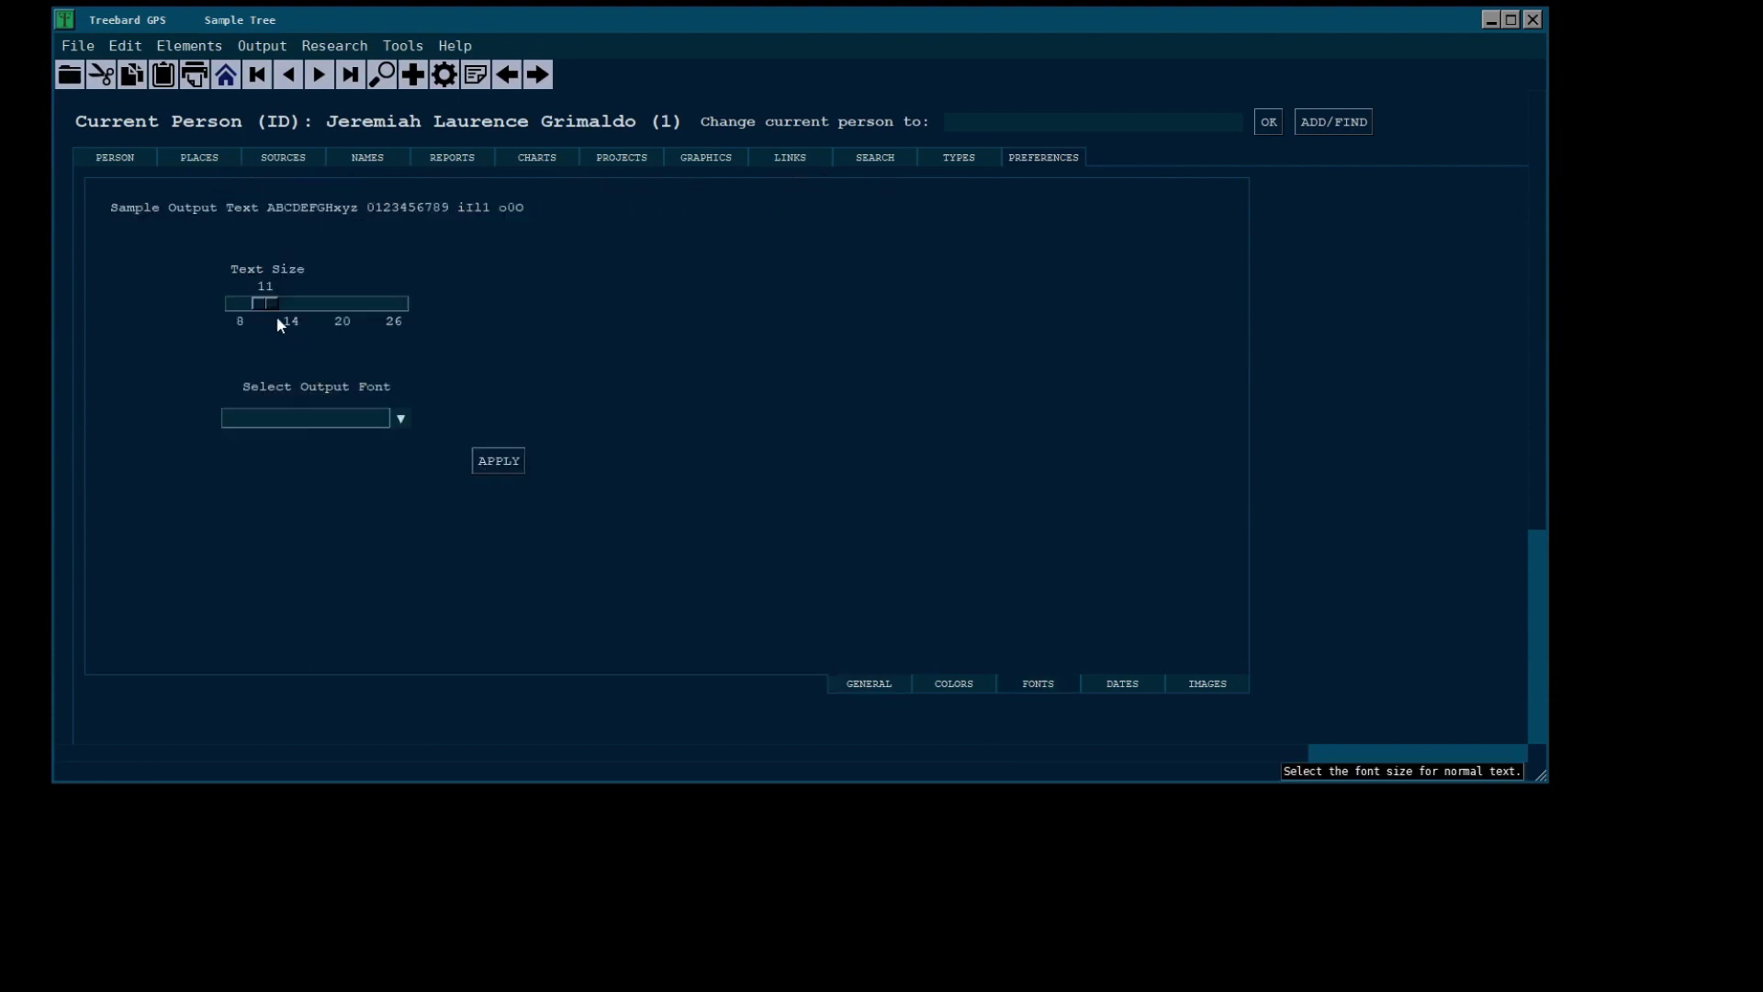
{"action": "left_click_drag", "start_coordinate": [283, 305], "coordinate": [338, 307]}
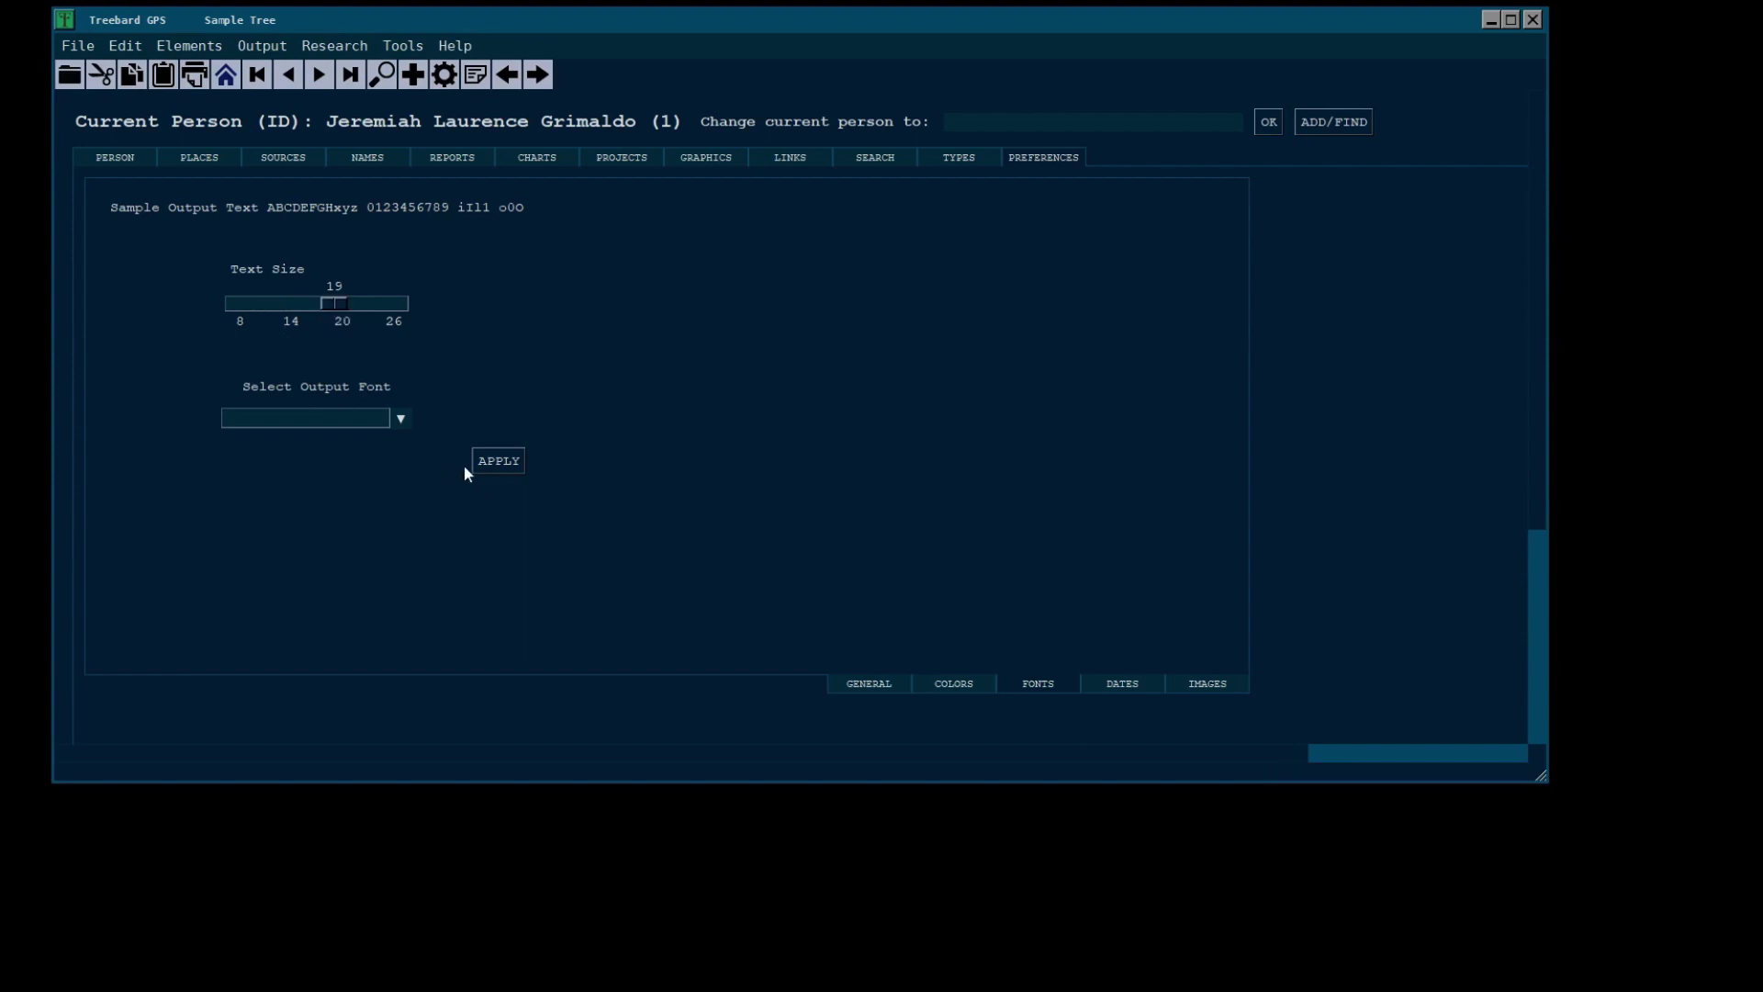
{"action": "left_click", "coordinate": [400, 420]}
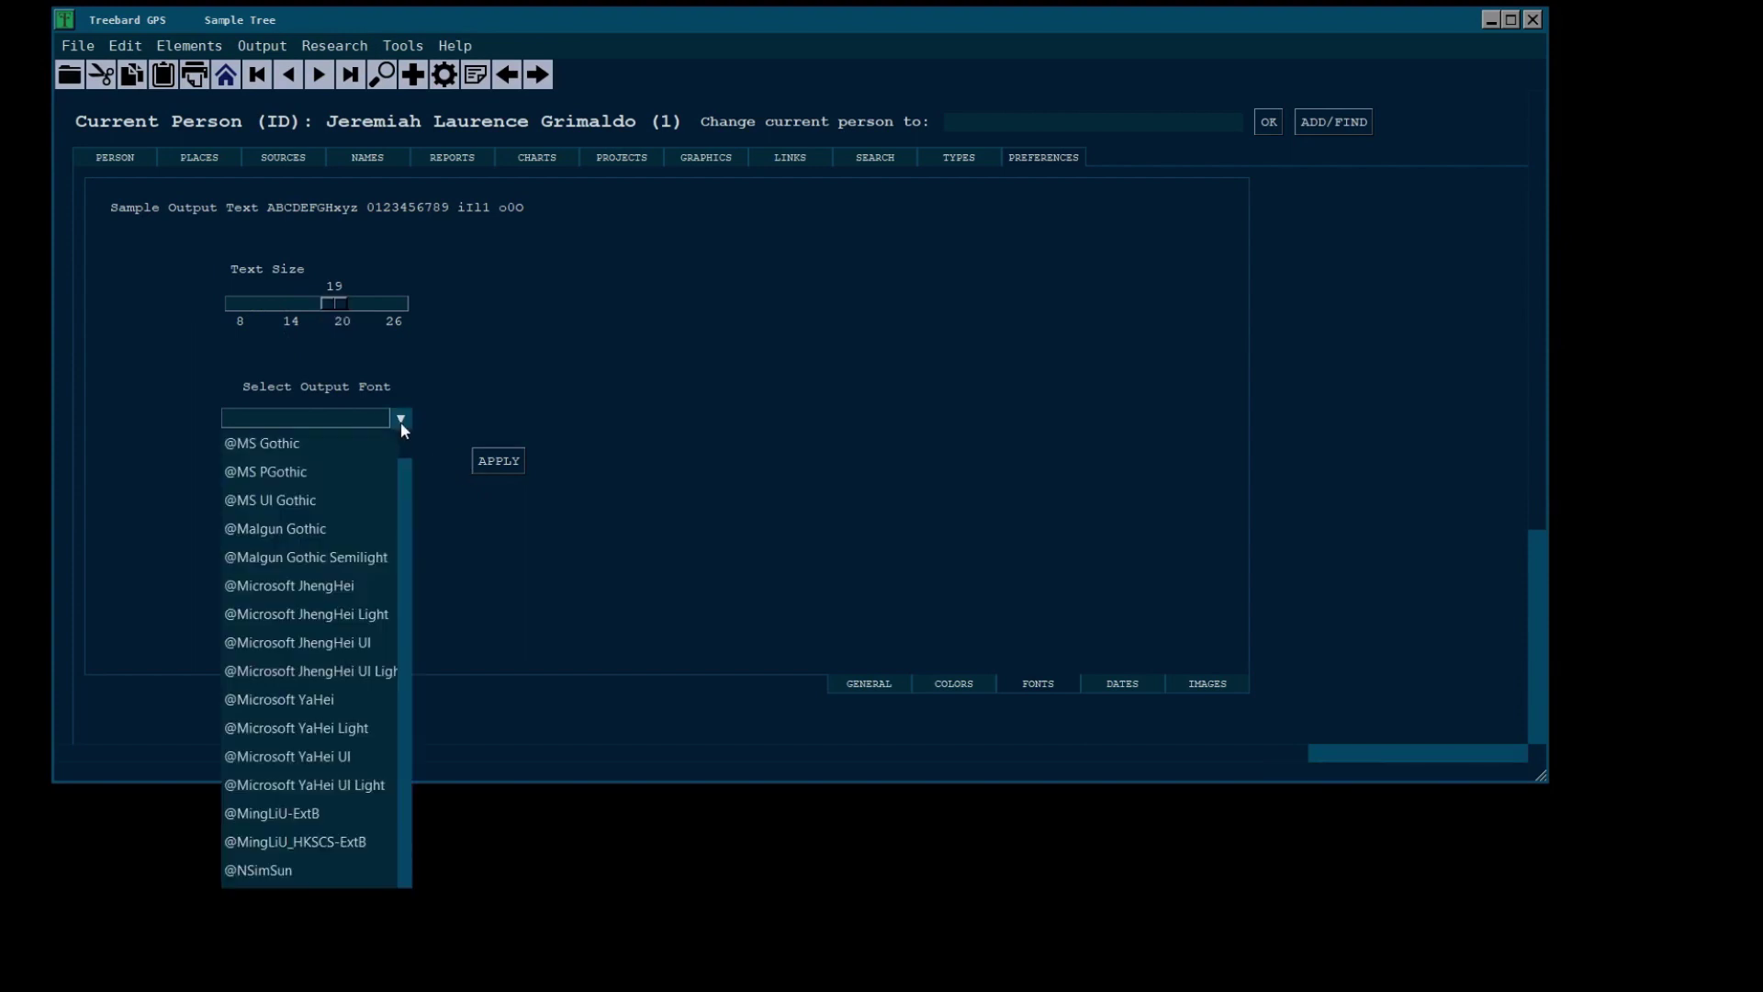
{"action": "left_click", "coordinate": [400, 496]}
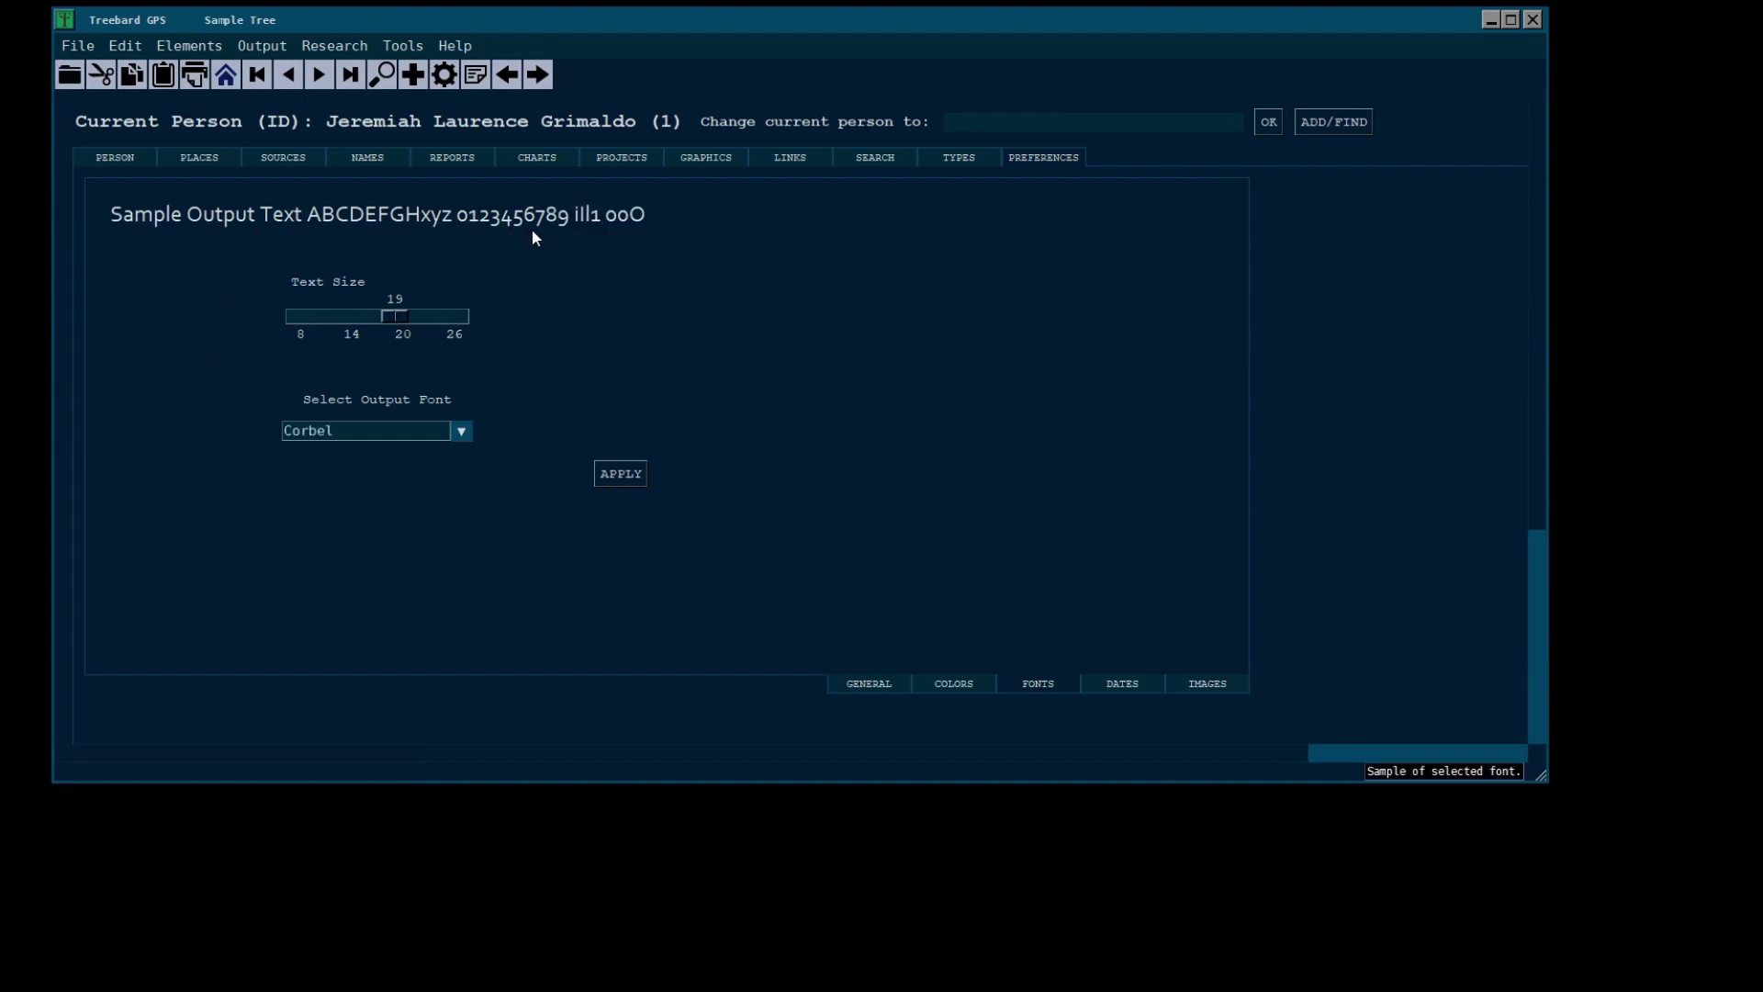
{"action": "left_click", "coordinate": [460, 432]}
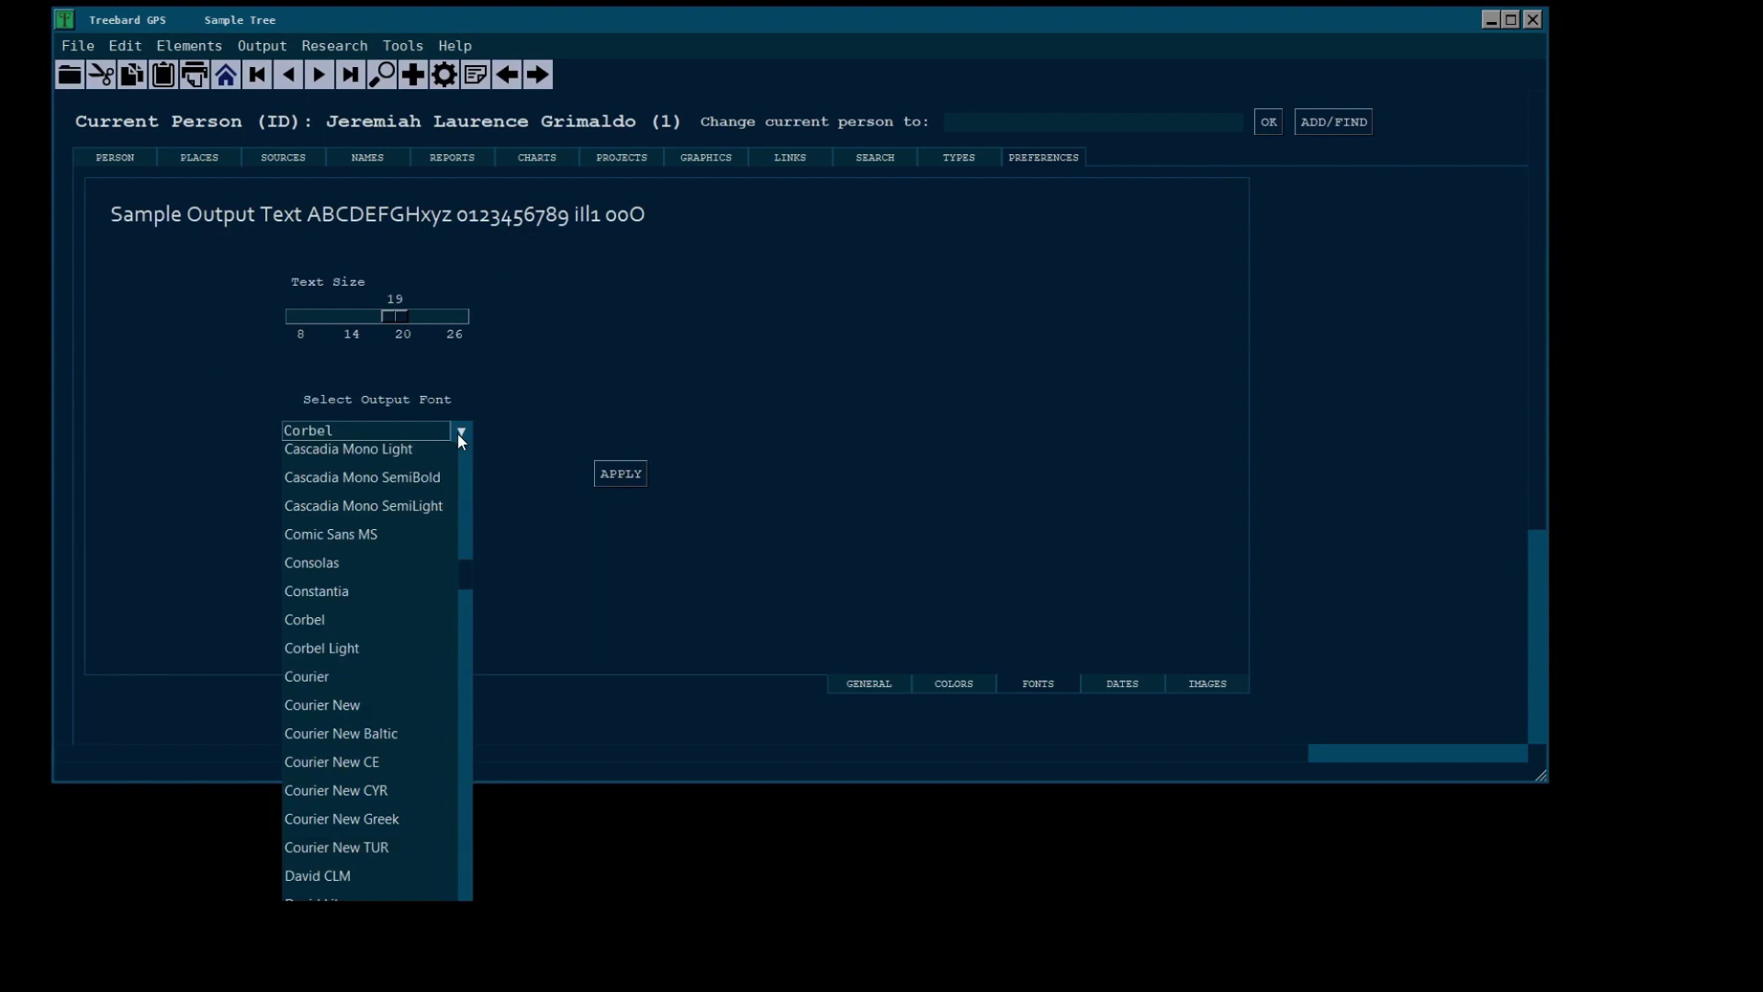
{"action": "mouse_move", "coordinate": [466, 569]}
{"action": "left_mouse_down"}
{"action": "mouse_move", "coordinate": [467, 668]}
{"action": "mouse_move", "coordinate": [450, 548]}
{"action": "left_mouse_up"}
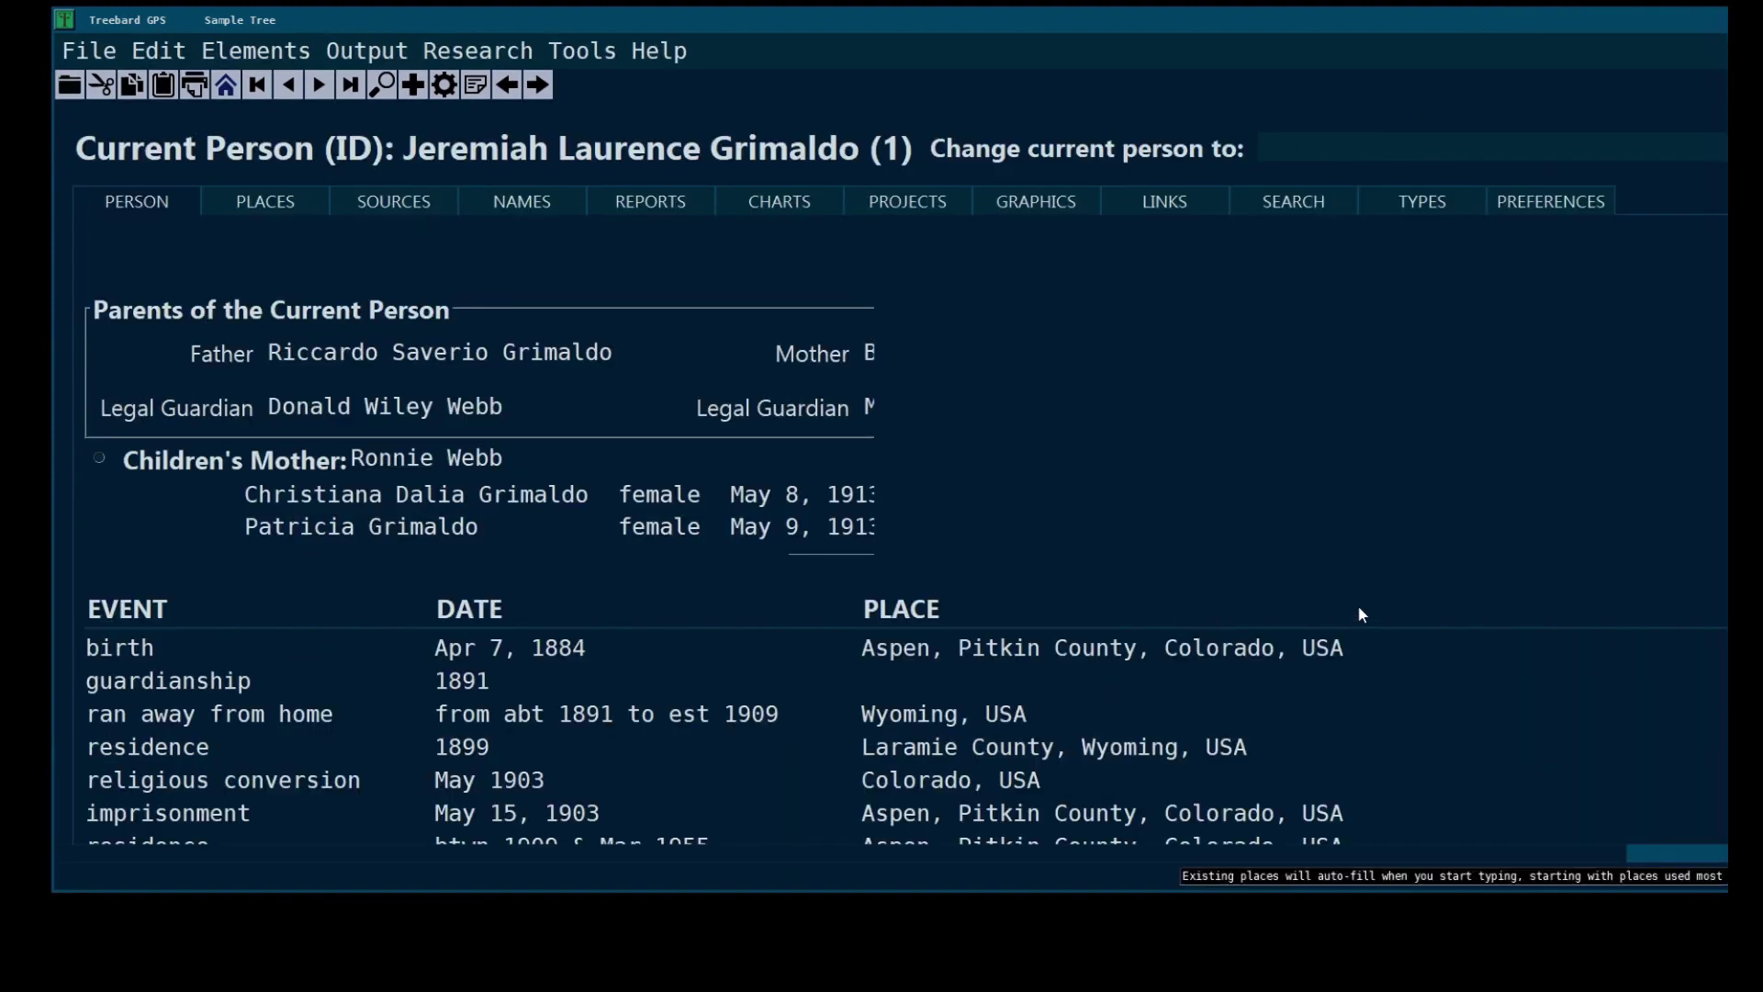
Inspect the enlarged person page across its full width, including the particulars, age, roles, notes and sources columns
{"action": "left_click_drag", "start_coordinate": [928, 851], "coordinate": [1622, 917]}
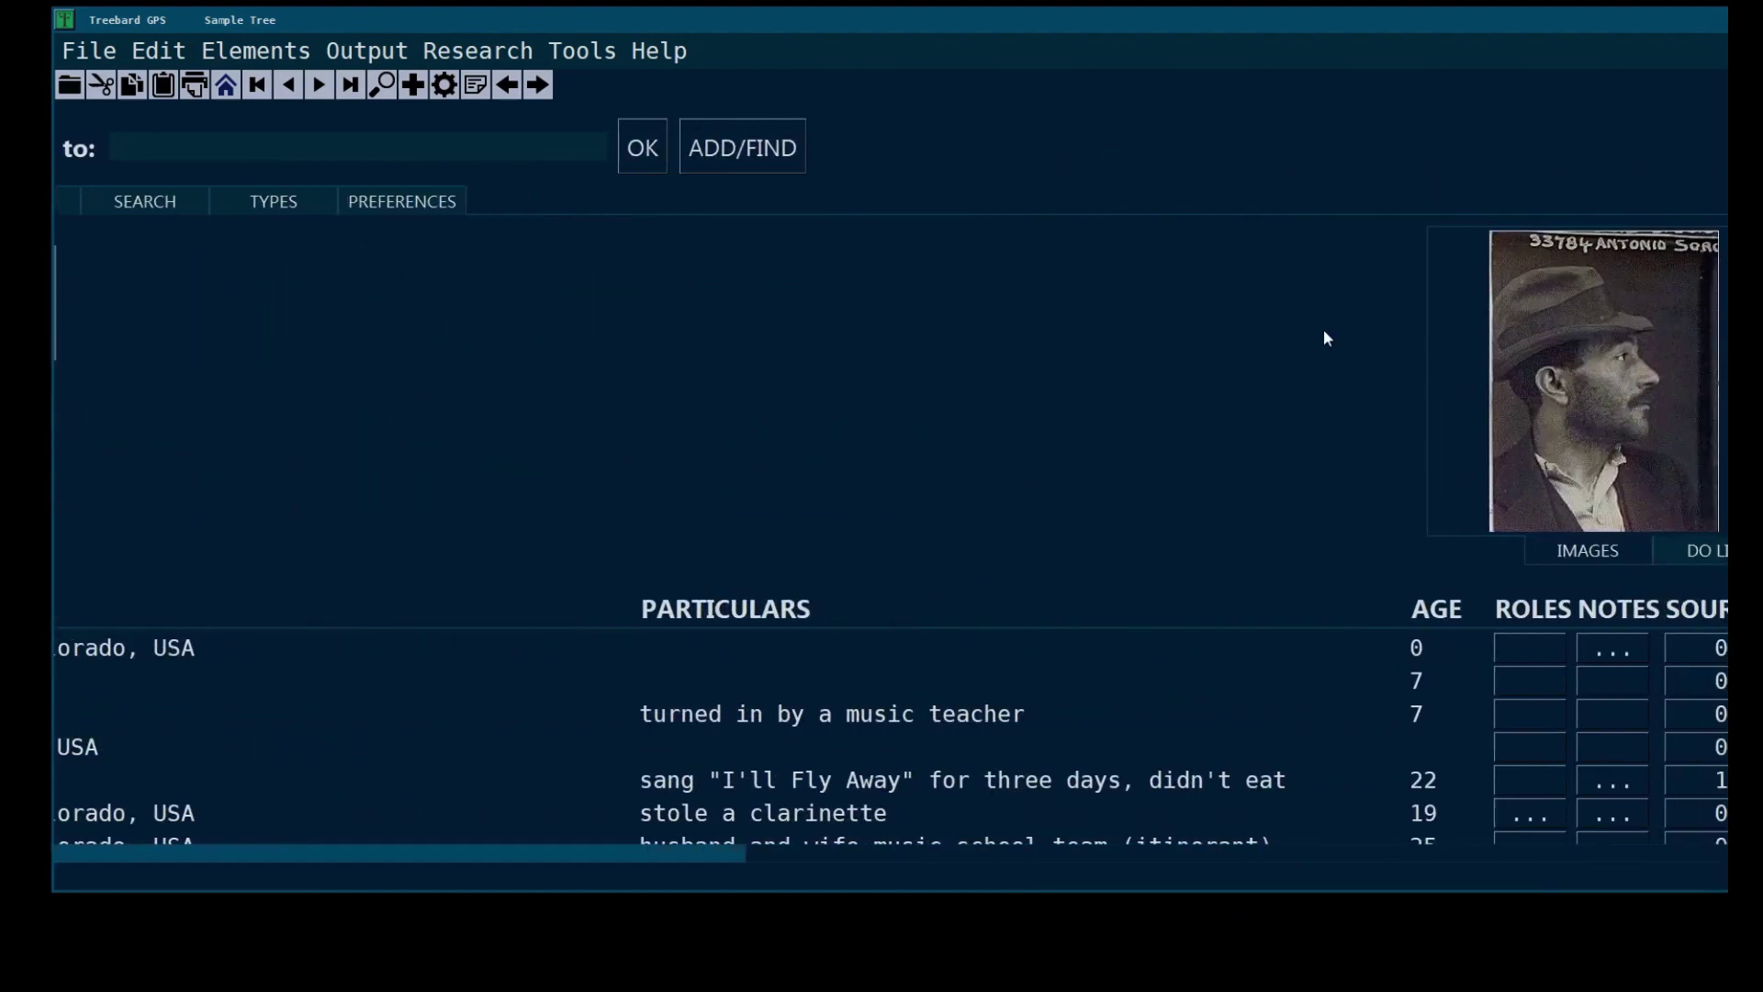
{"action": "left_click_drag", "start_coordinate": [1194, 8], "coordinate": [910, 13]}
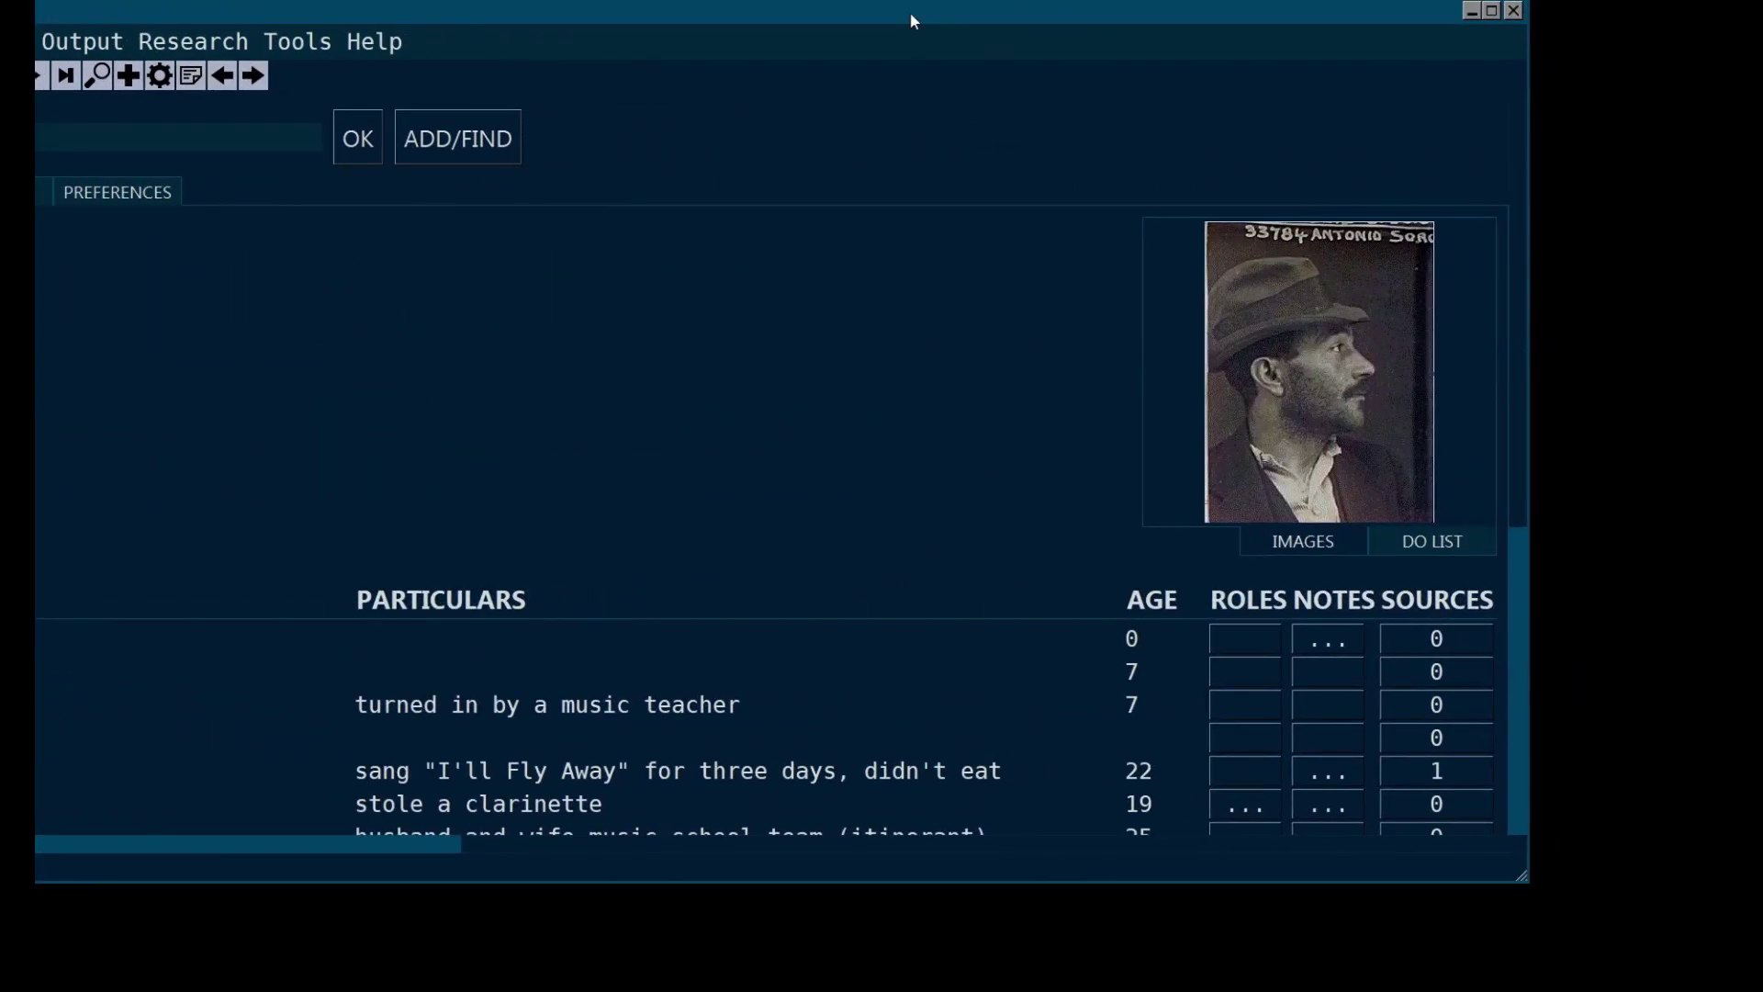
{"action": "mouse_move", "coordinate": [1522, 303]}
{"action": "left_mouse_down"}
{"action": "mouse_move", "coordinate": [1535, 635]}
{"action": "mouse_move", "coordinate": [1552, 294]}
{"action": "left_mouse_up"}
{"action": "left_click_drag", "start_coordinate": [262, 16], "coordinate": [538, 7]}
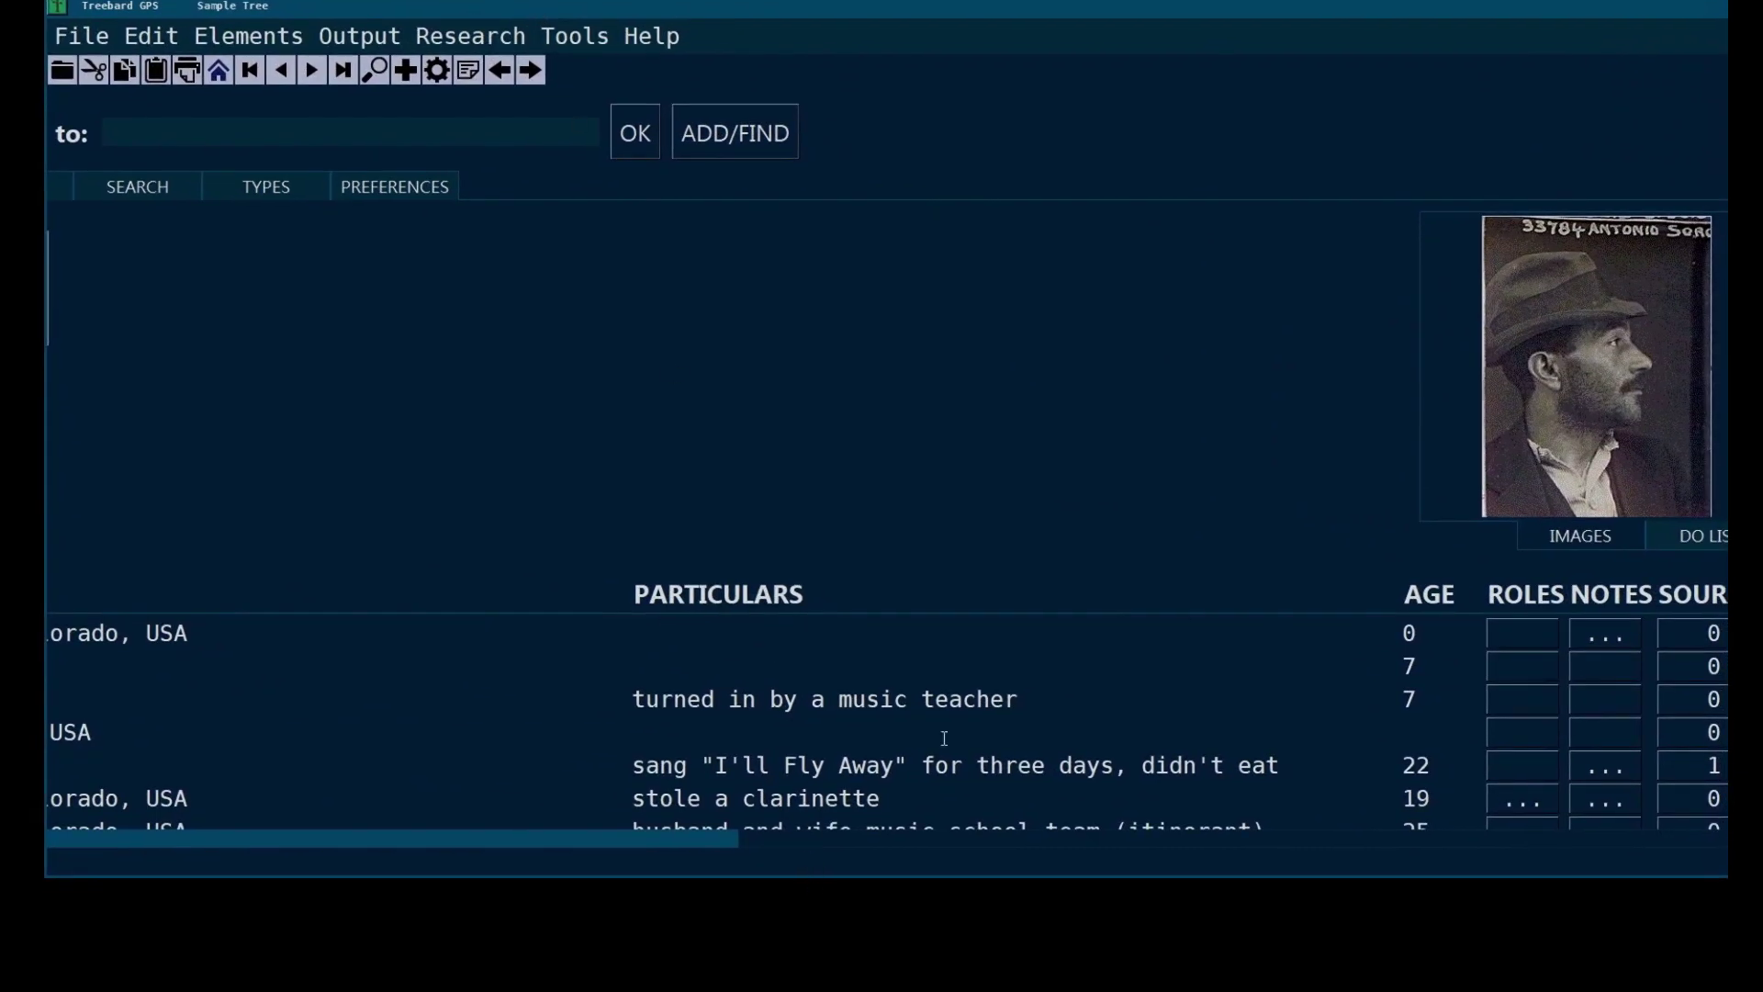
Return to the preferences and bring their settings into reach in the enlarged window
{"action": "left_click_drag", "start_coordinate": [1403, 12], "coordinate": [1115, 16]}
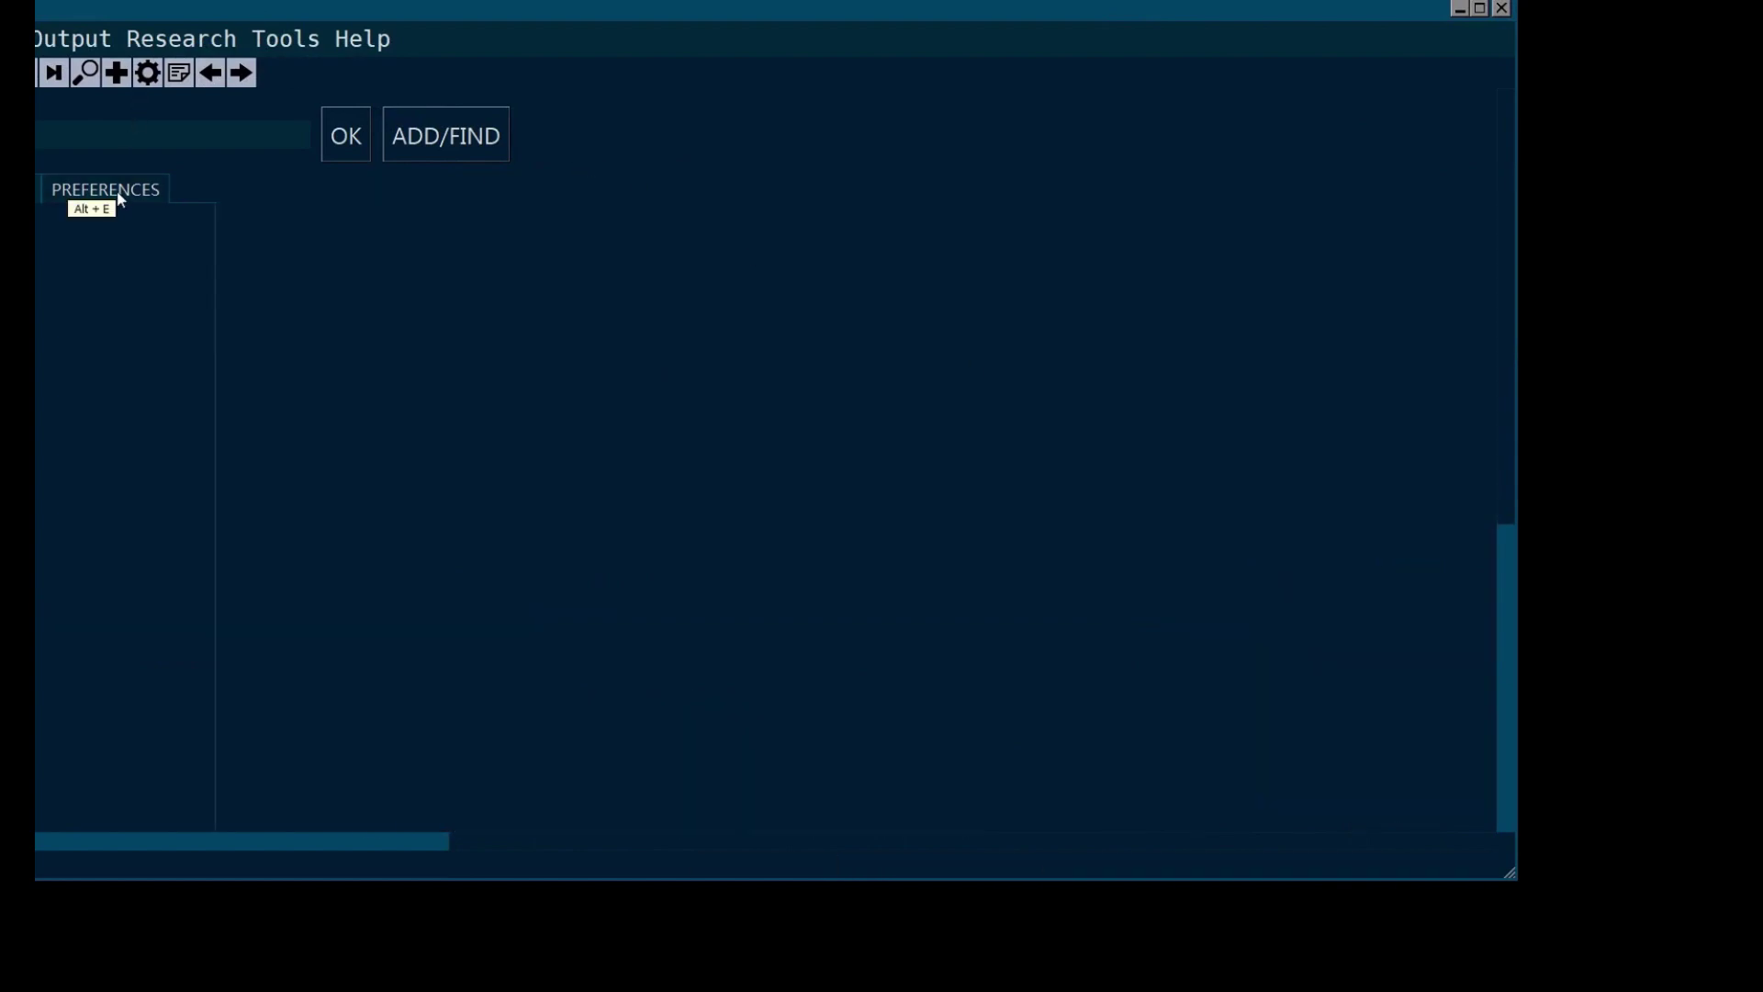
{"action": "left_click_drag", "start_coordinate": [195, 2], "coordinate": [933, 53]}
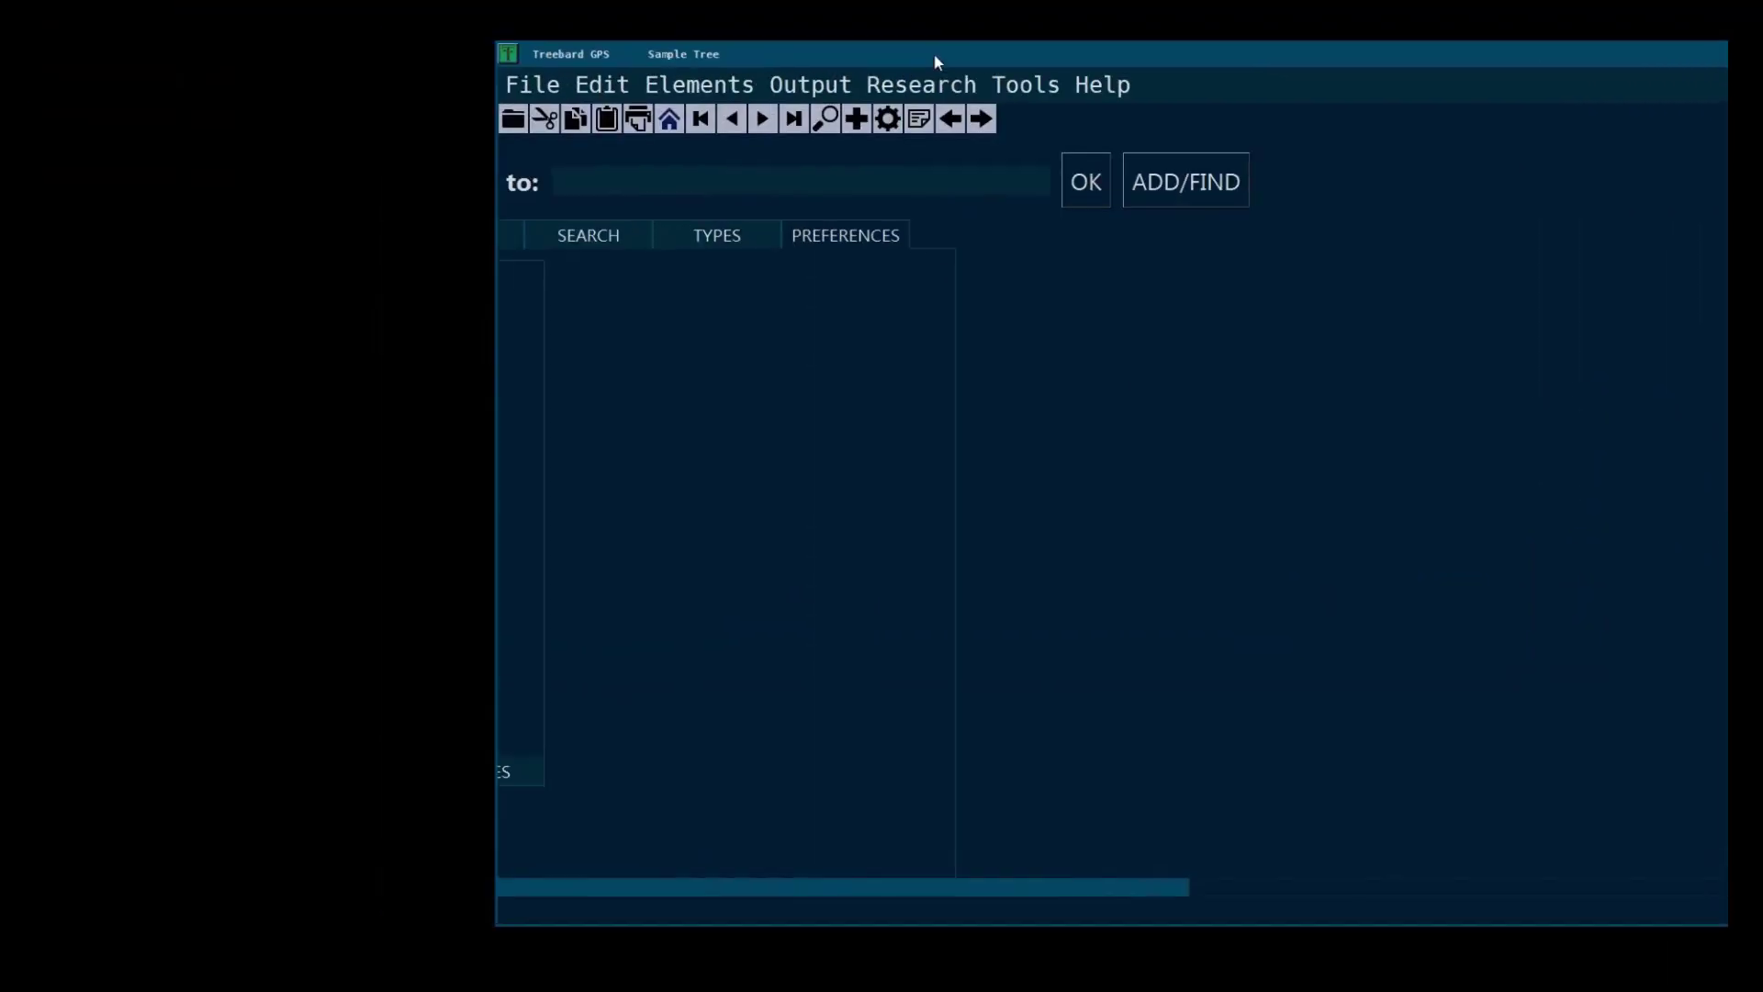
{"action": "left_click_drag", "start_coordinate": [1230, 893], "coordinate": [602, 891]}
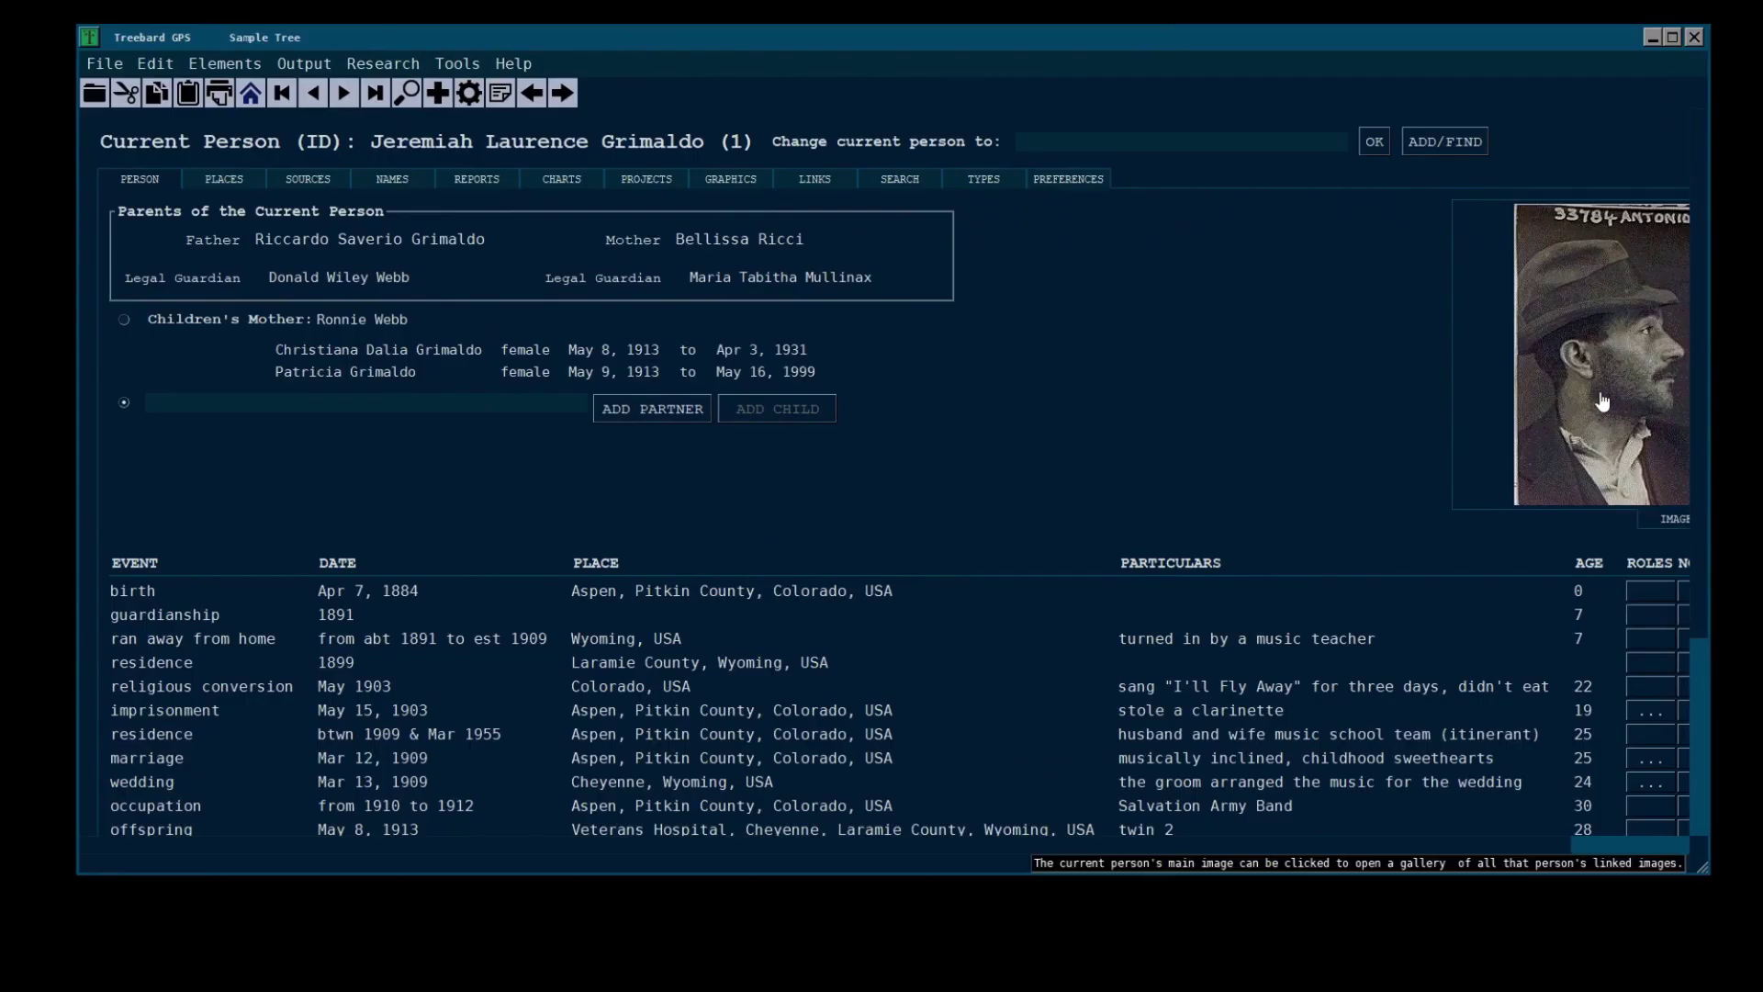
Open the current person's image gallery and display sample_00001-i.jpg, the portrait beside it and the 1893 Cram's State Map of Wyoming
{"action": "left_click", "coordinate": [1593, 389]}
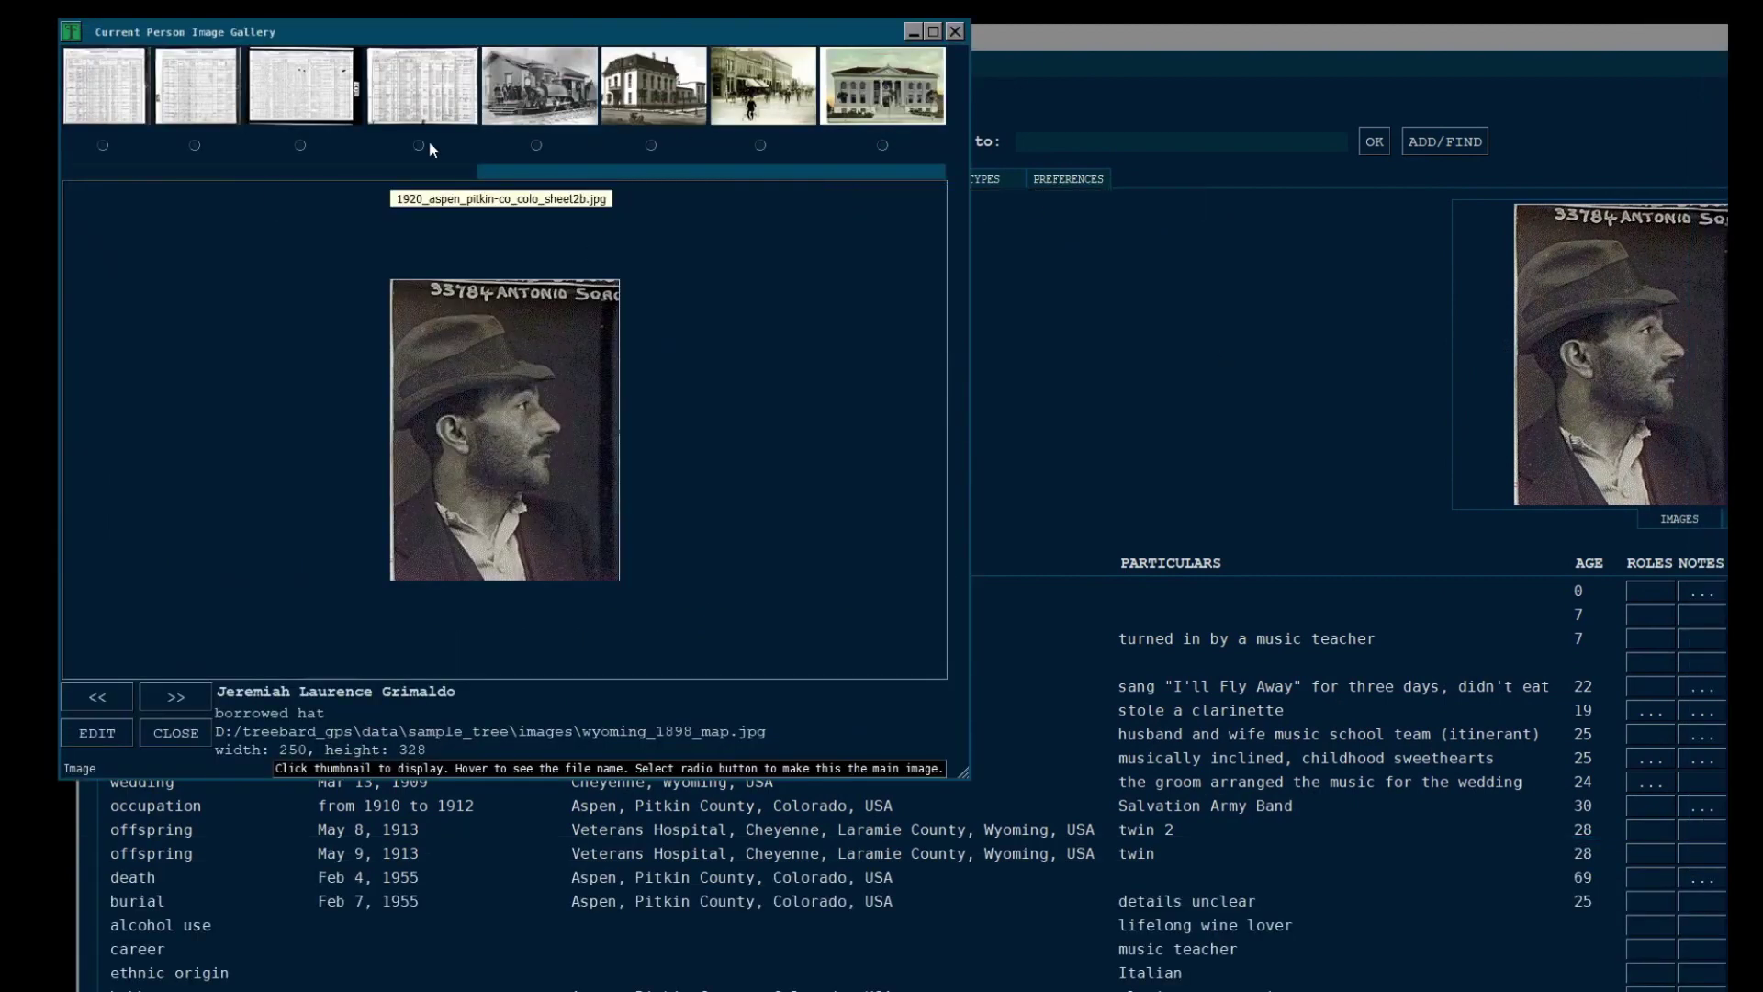
{"action": "scroll", "coordinate": [415, 170], "scroll_direction": "right", "scroll_amount": 1}
{"action": "left_click_drag", "start_coordinate": [420, 173], "coordinate": [820, 198]}
{"action": "left_click", "coordinate": [755, 83]}
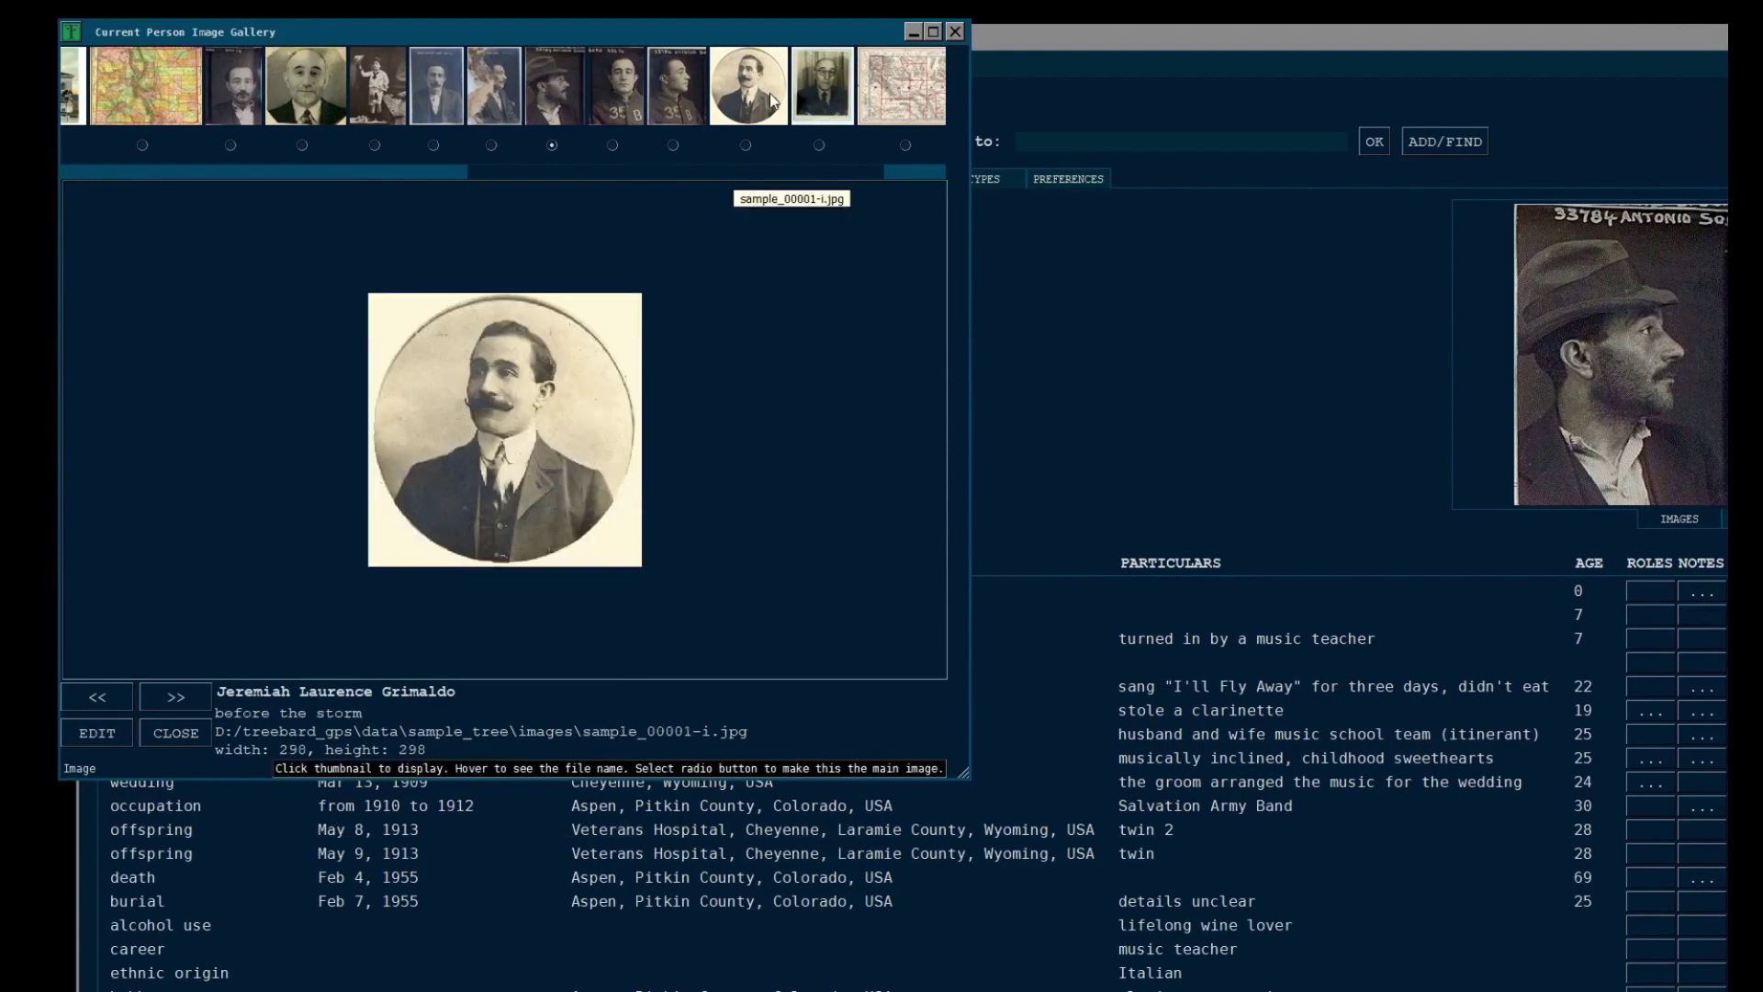
{"action": "left_click", "coordinate": [816, 91]}
{"action": "left_click", "coordinate": [896, 92]}
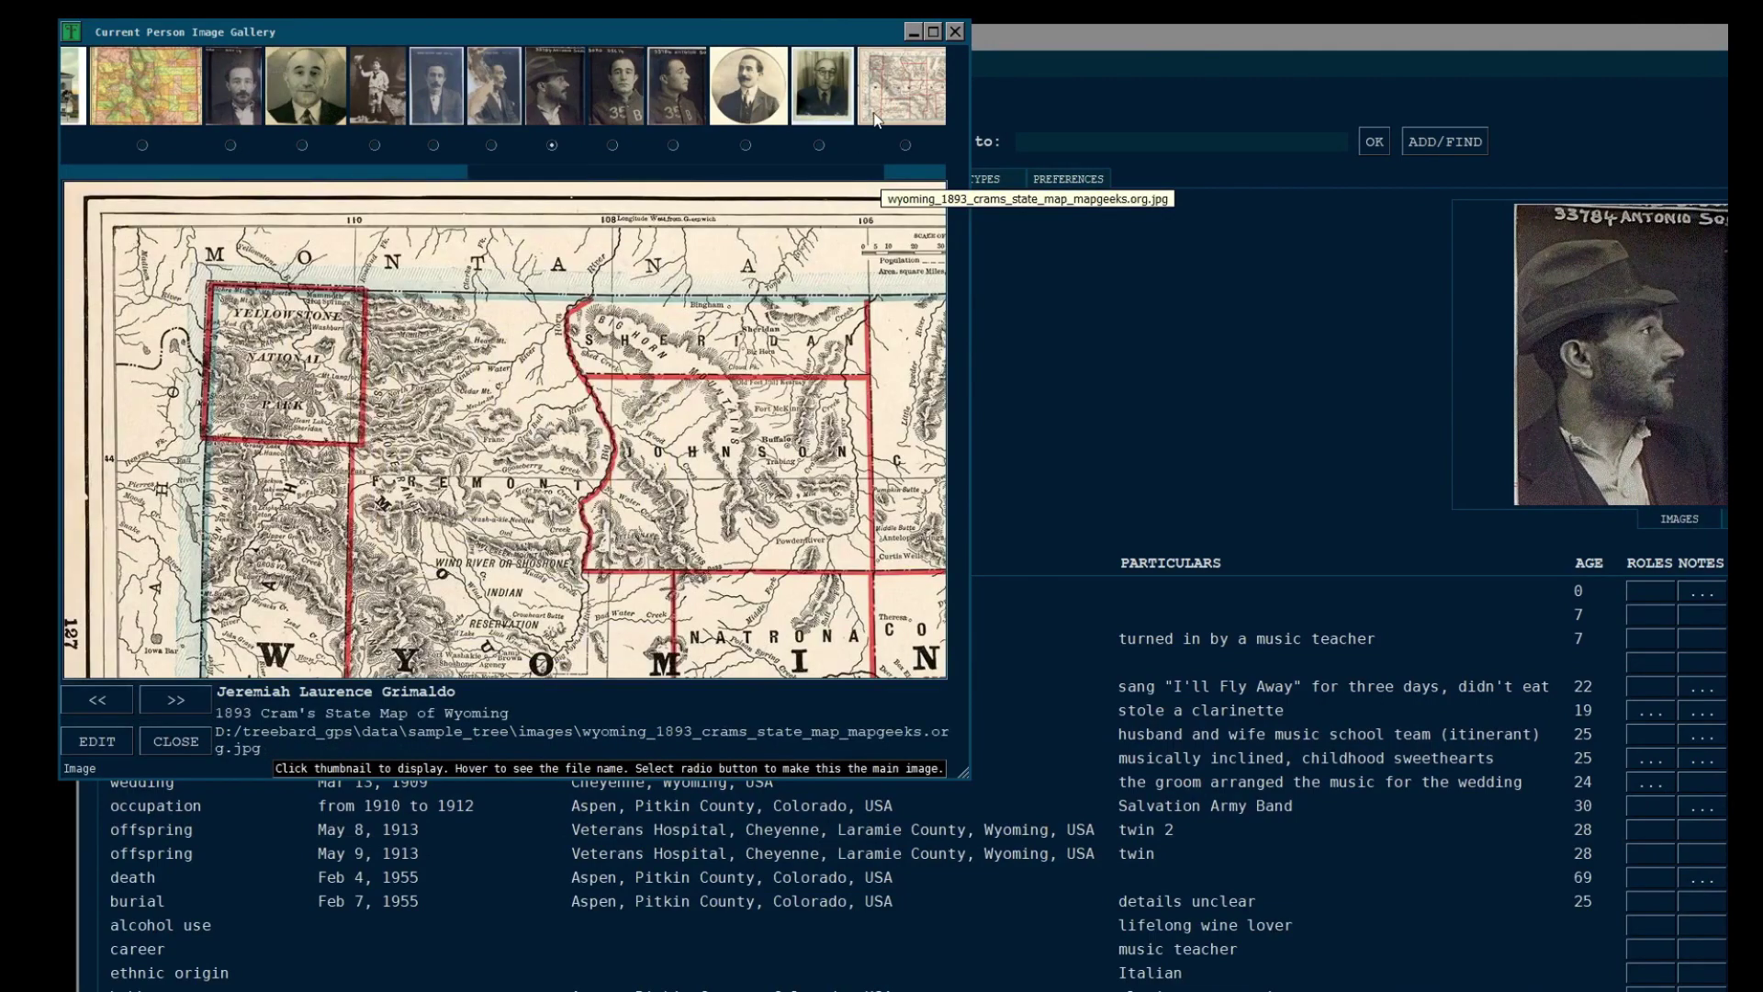
Display the portrait beside the 1893 Cram's State Map of Wyoming, return to the map and pan across its enlarged area
{"action": "left_click", "coordinate": [810, 101]}
{"action": "left_click", "coordinate": [887, 90]}
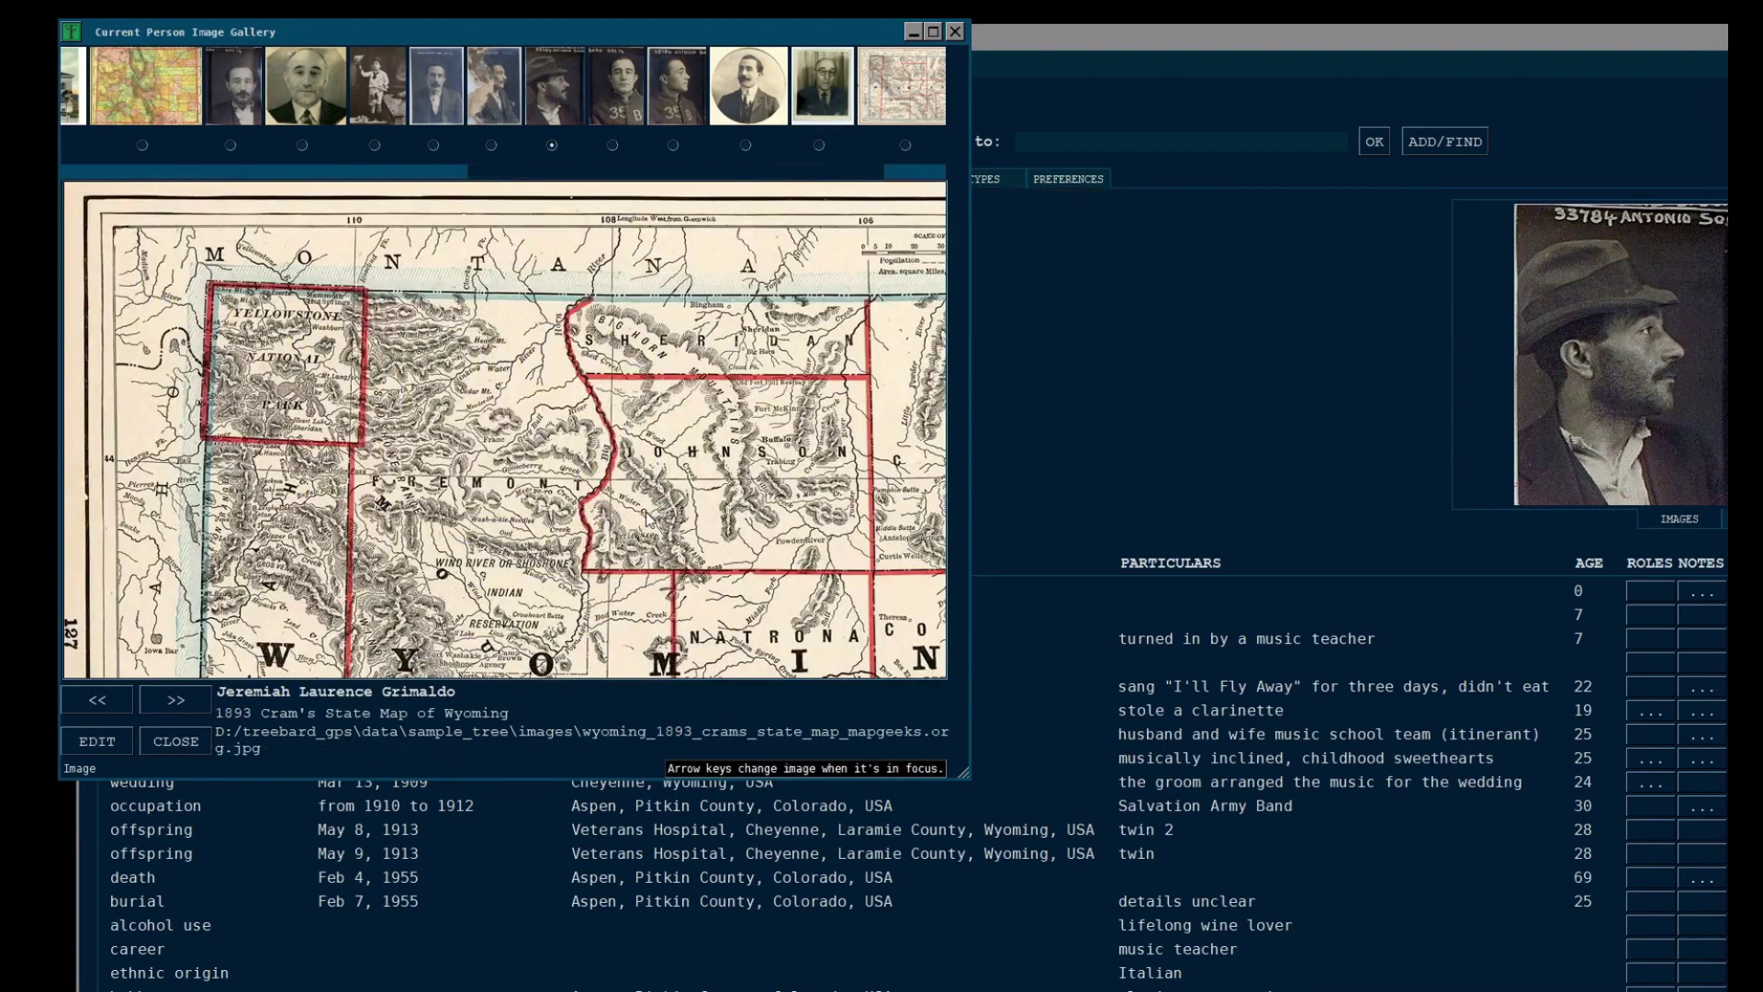
{"action": "left_click_drag", "start_coordinate": [643, 481], "coordinate": [578, 487]}
{"action": "left_click_drag", "start_coordinate": [601, 628], "coordinate": [751, 592]}
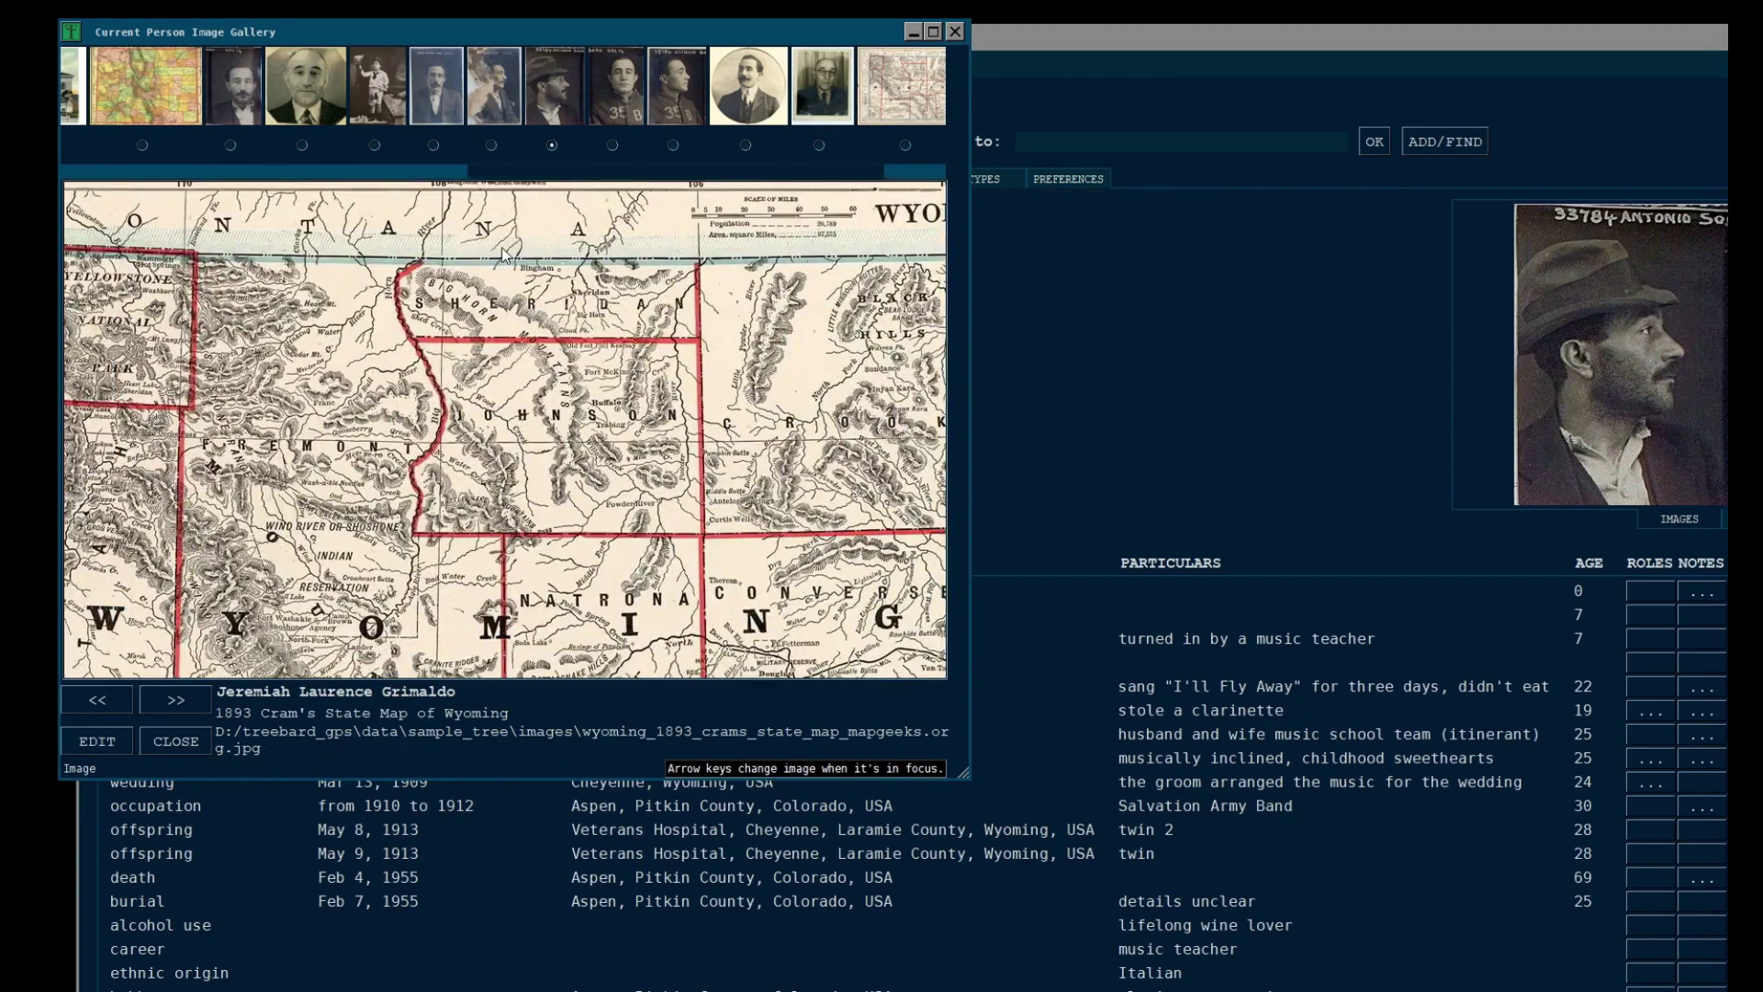
{"action": "left_click_drag", "start_coordinate": [344, 349], "coordinate": [731, 536]}
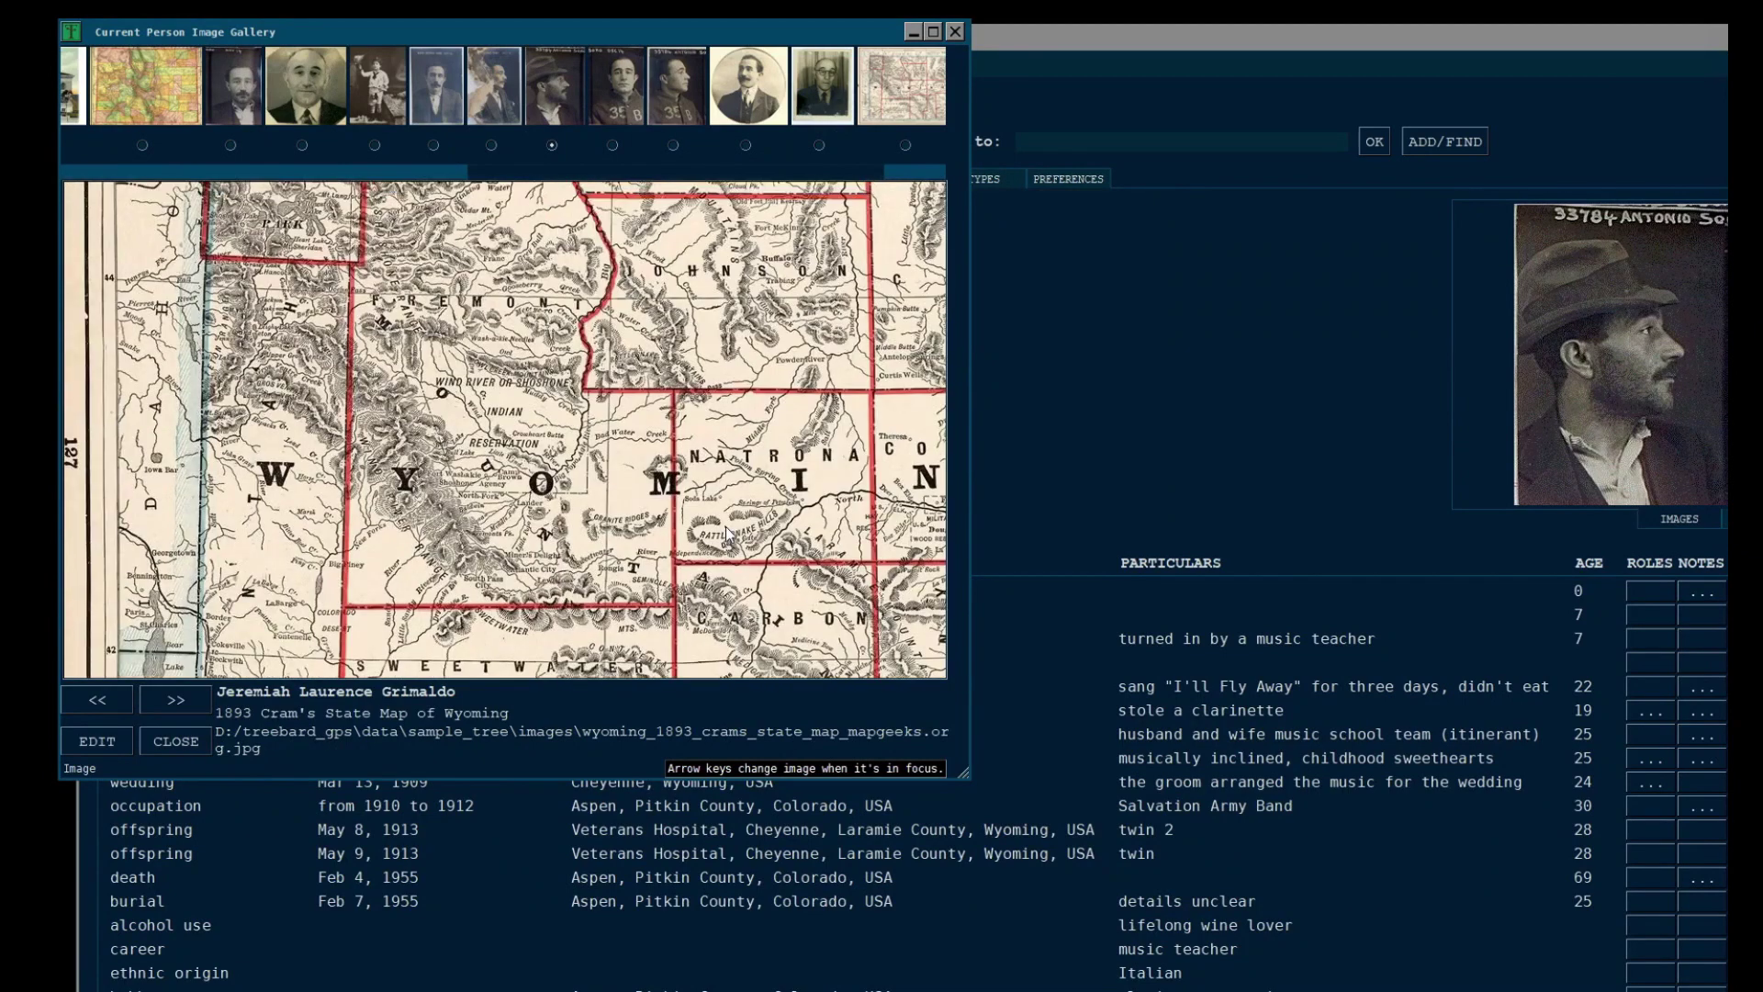
Display a series of the person's portraits from the gallery thumbnails, including sample_00001-h, -d, -e, -a and -f
{"action": "left_click", "coordinate": [676, 84]}
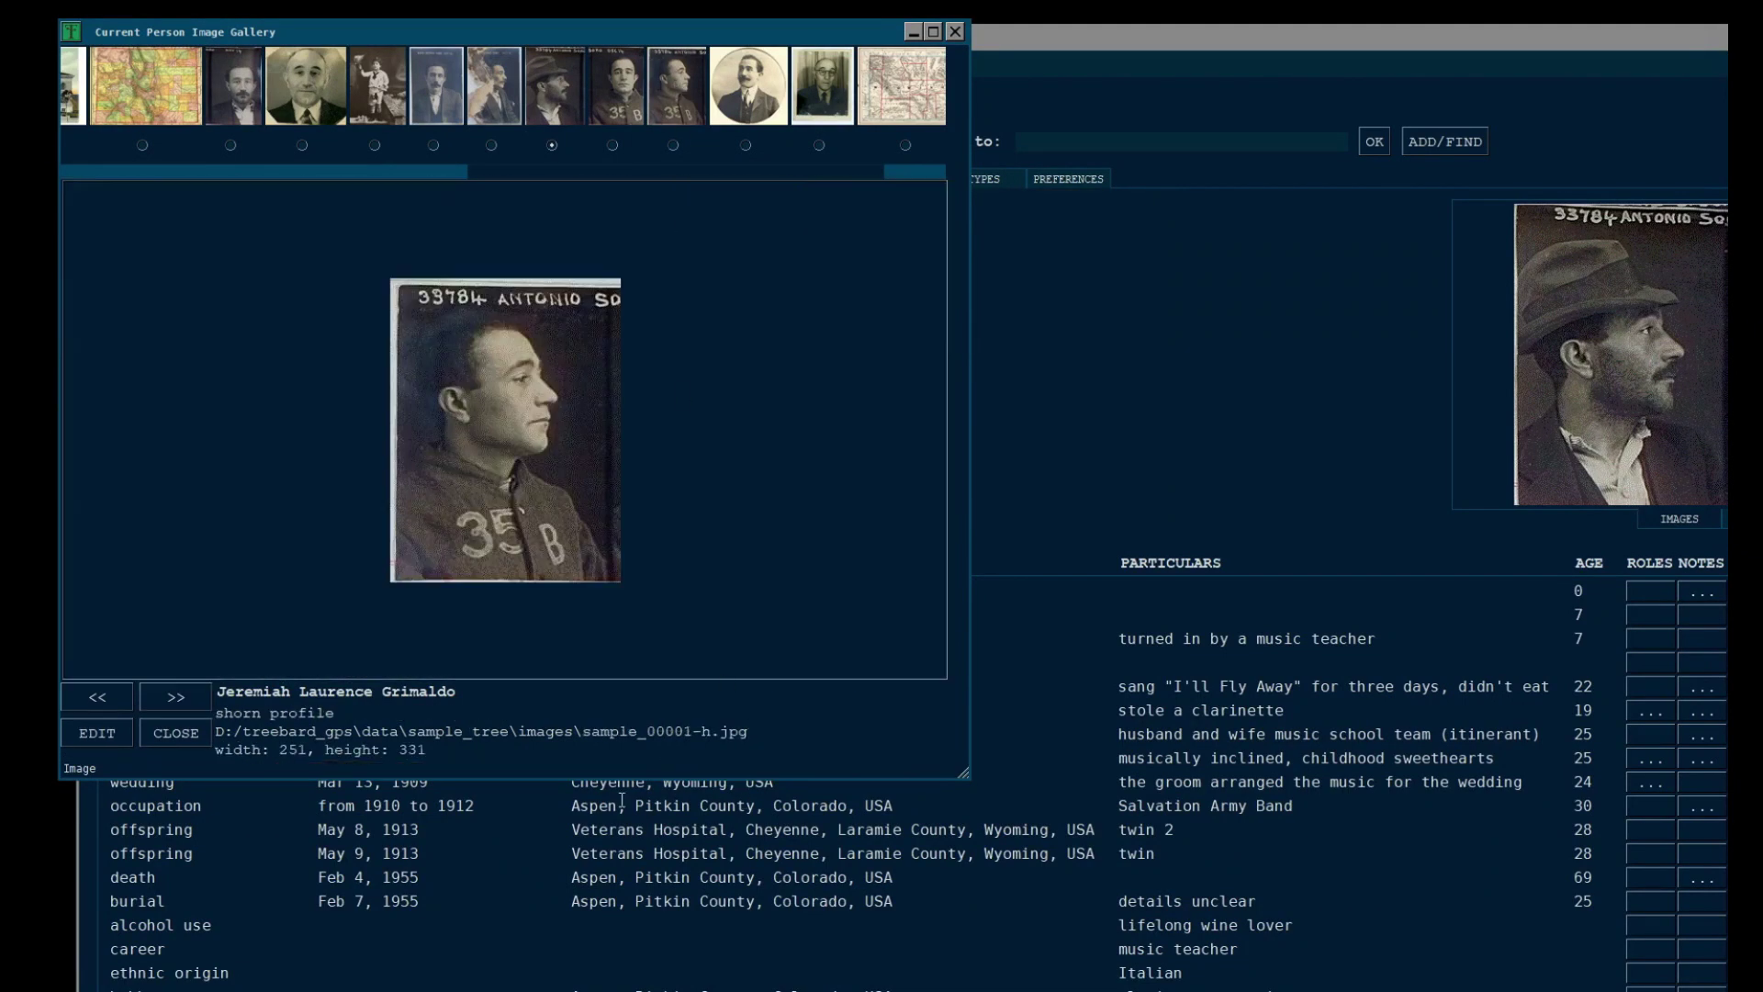
{"action": "left_click", "coordinate": [448, 112]}
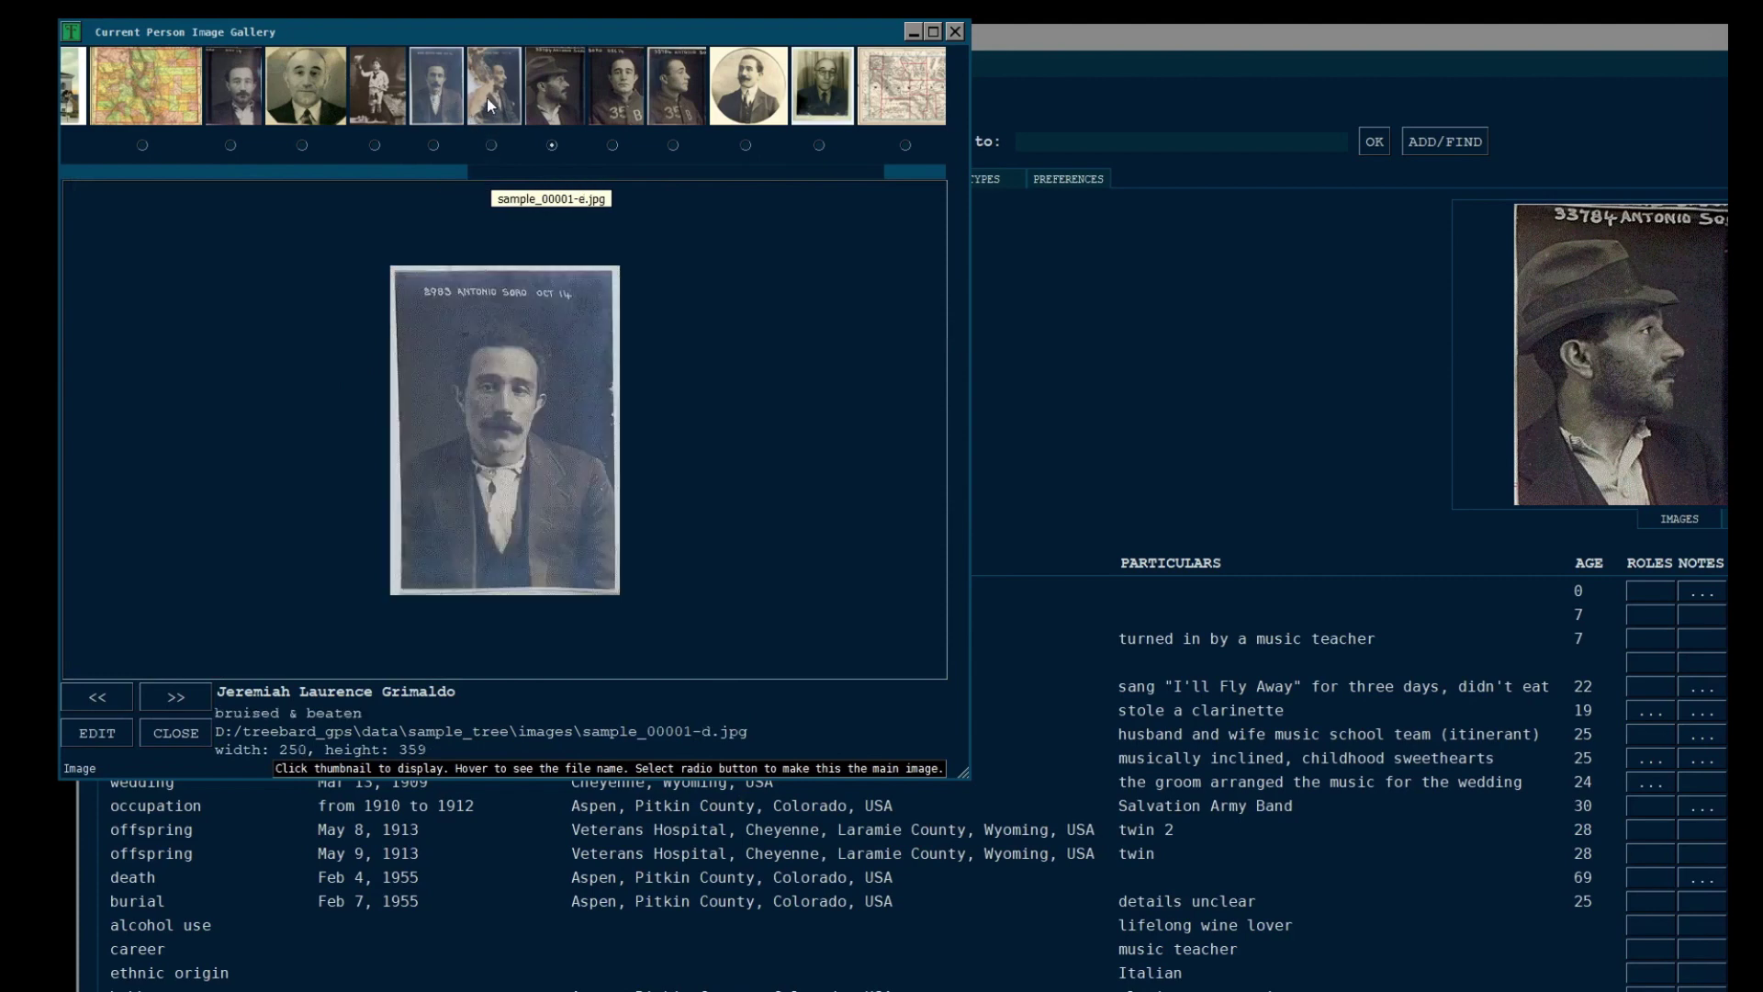
{"action": "left_click", "coordinate": [488, 101]}
{"action": "left_click", "coordinate": [301, 86]}
{"action": "left_click", "coordinate": [231, 85]}
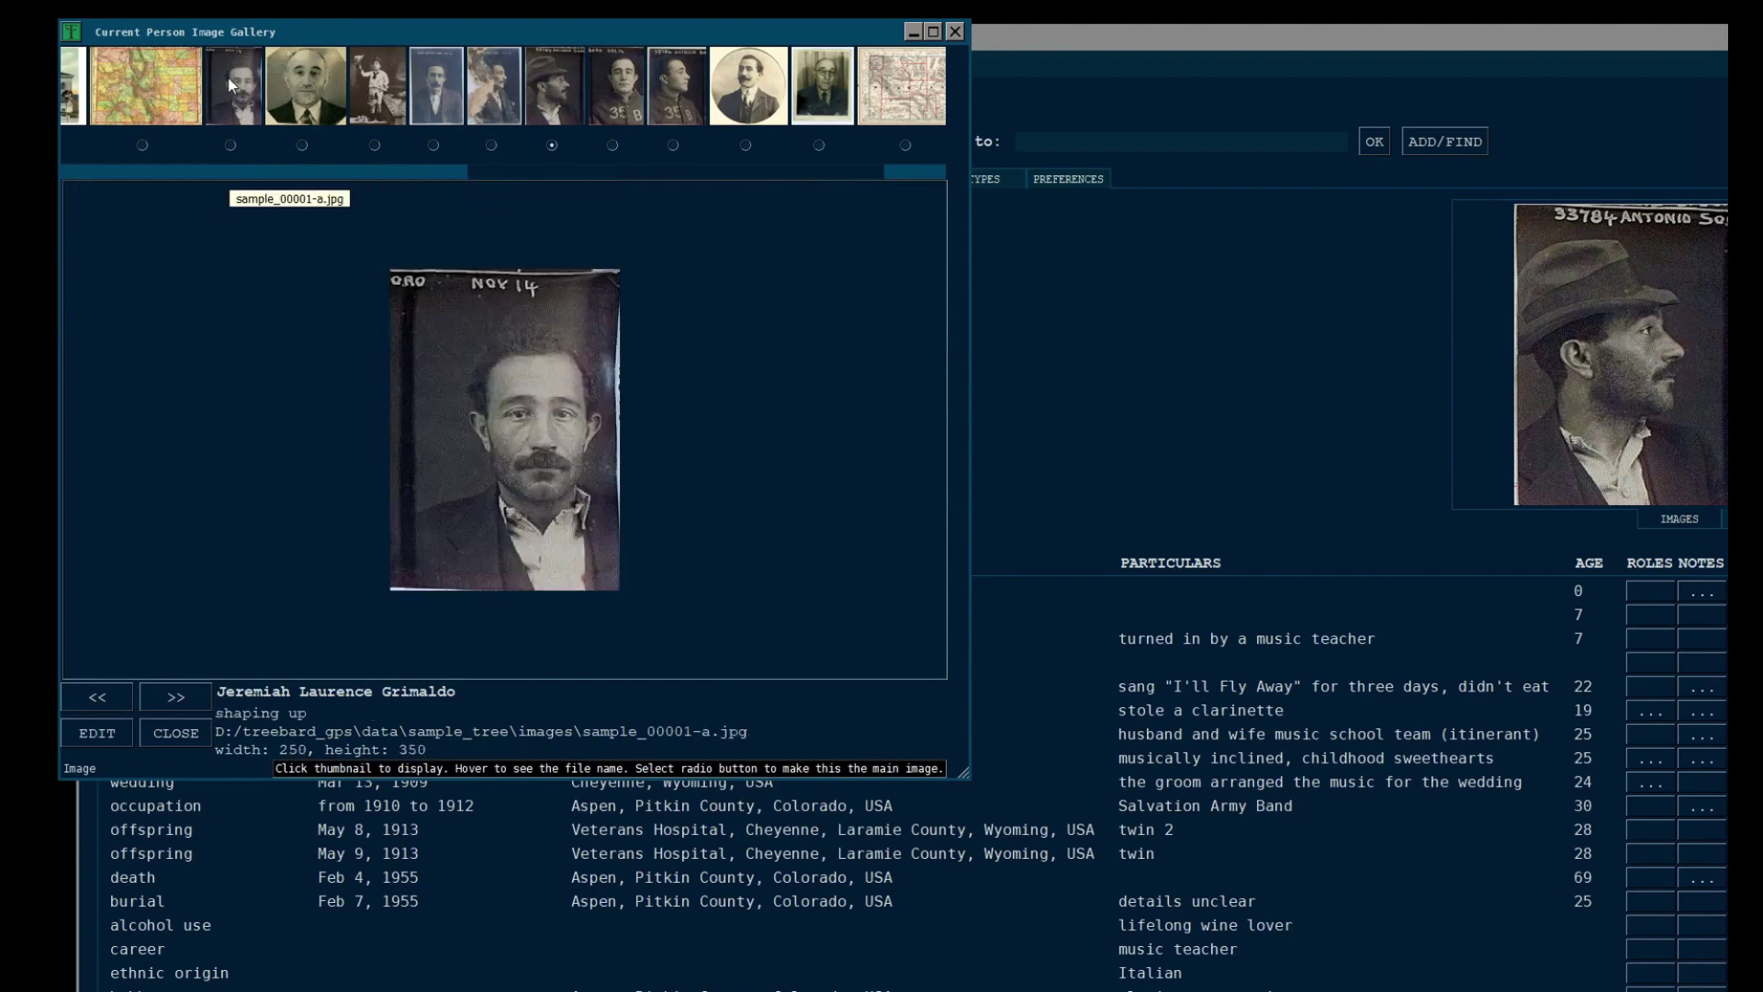
{"action": "left_click", "coordinate": [562, 90]}
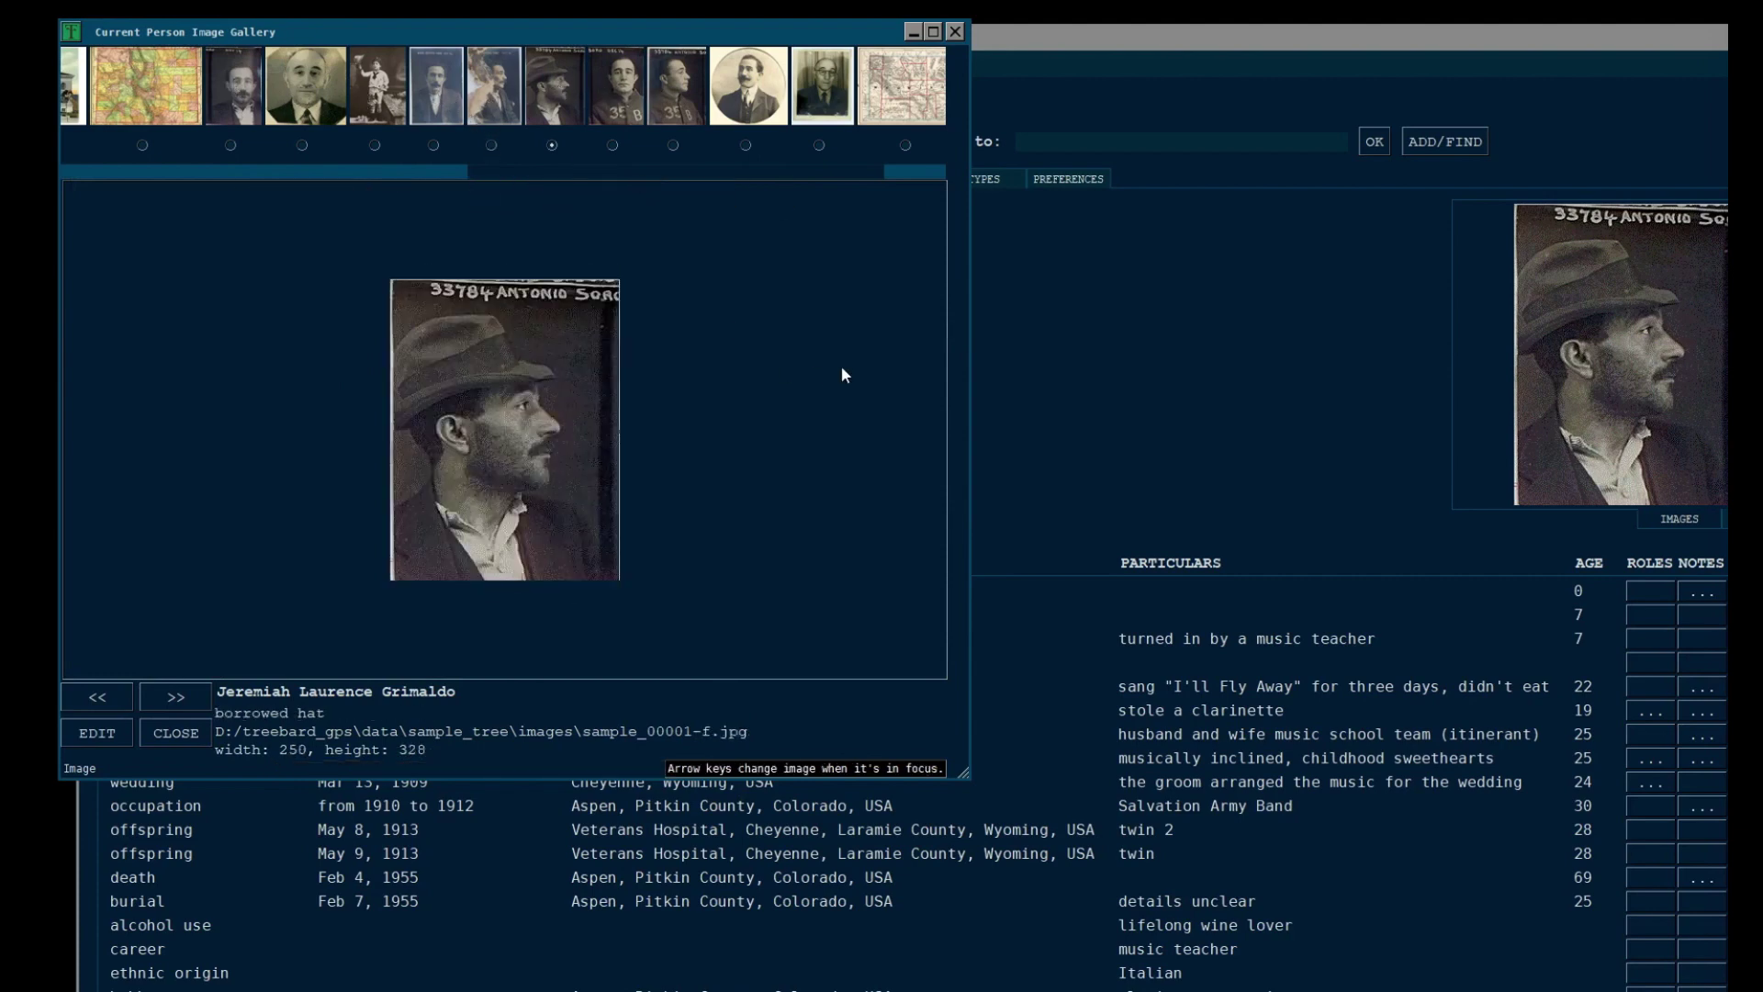
Step forward and backward one image at a time through the neighbouring portraits, stopping at sample_00001-e.jpg
{"action": "left_click", "coordinate": [174, 696]}
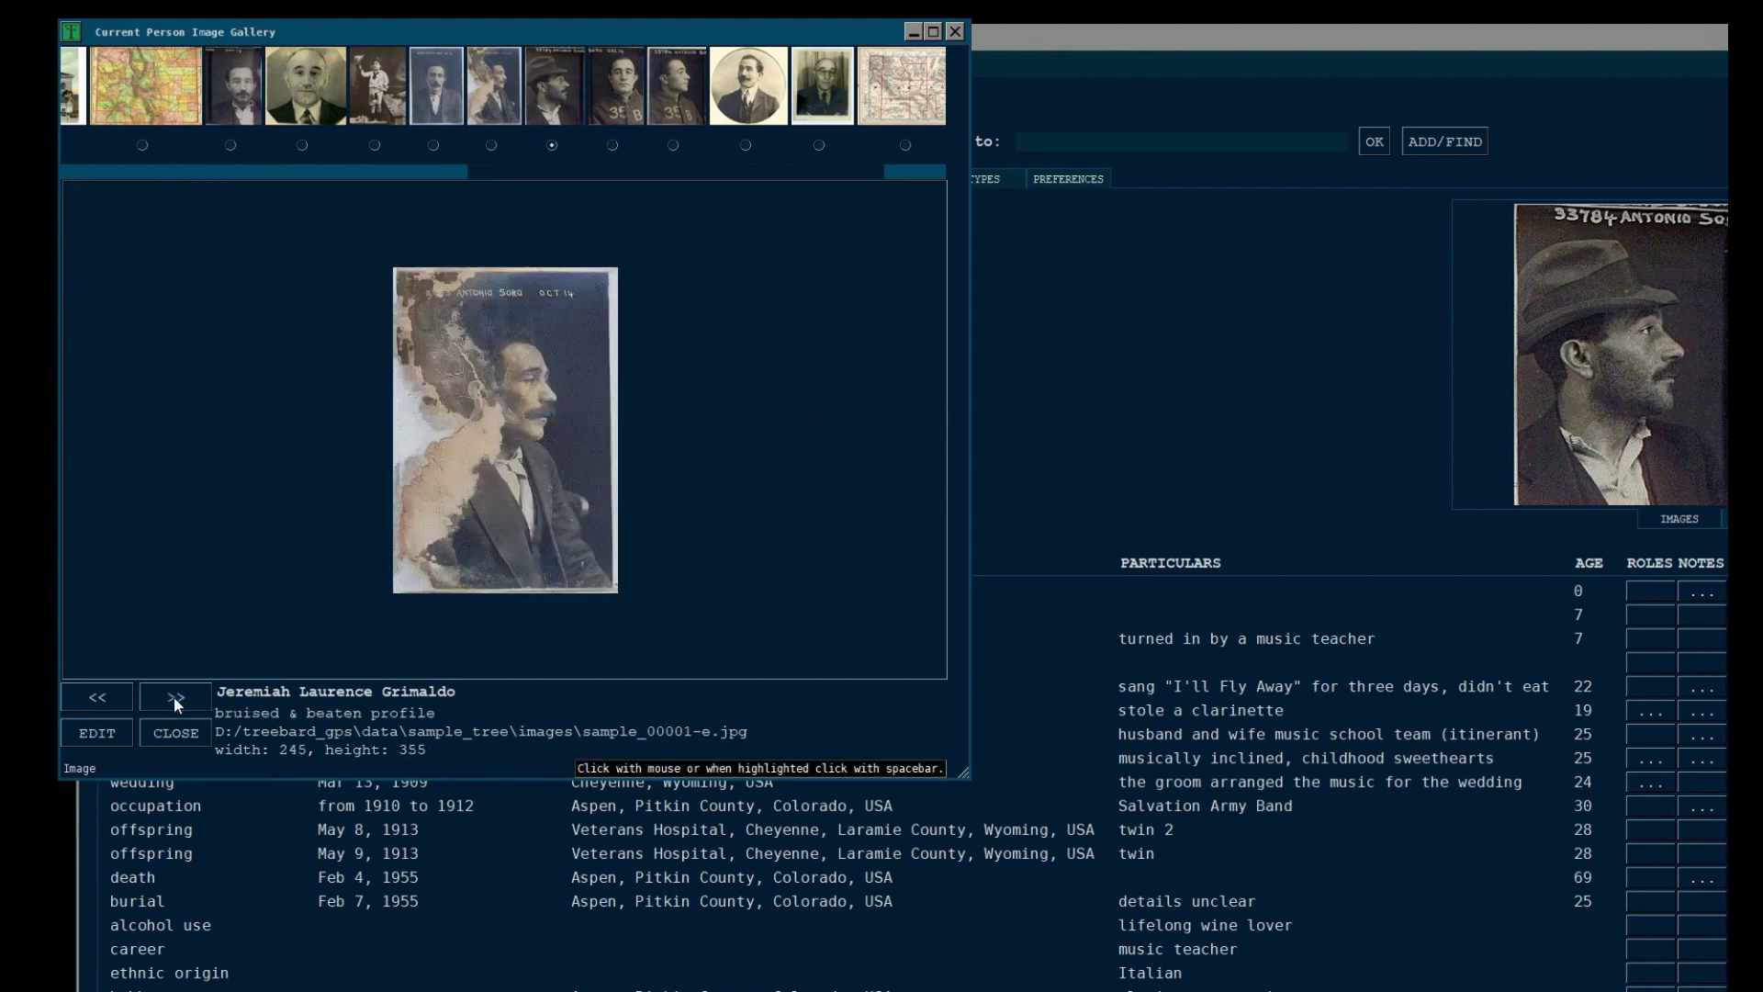
{"action": "left_click", "coordinate": [173, 697]}
{"action": "left_click", "coordinate": [116, 700]}
{"action": "left_click", "coordinate": [114, 696]}
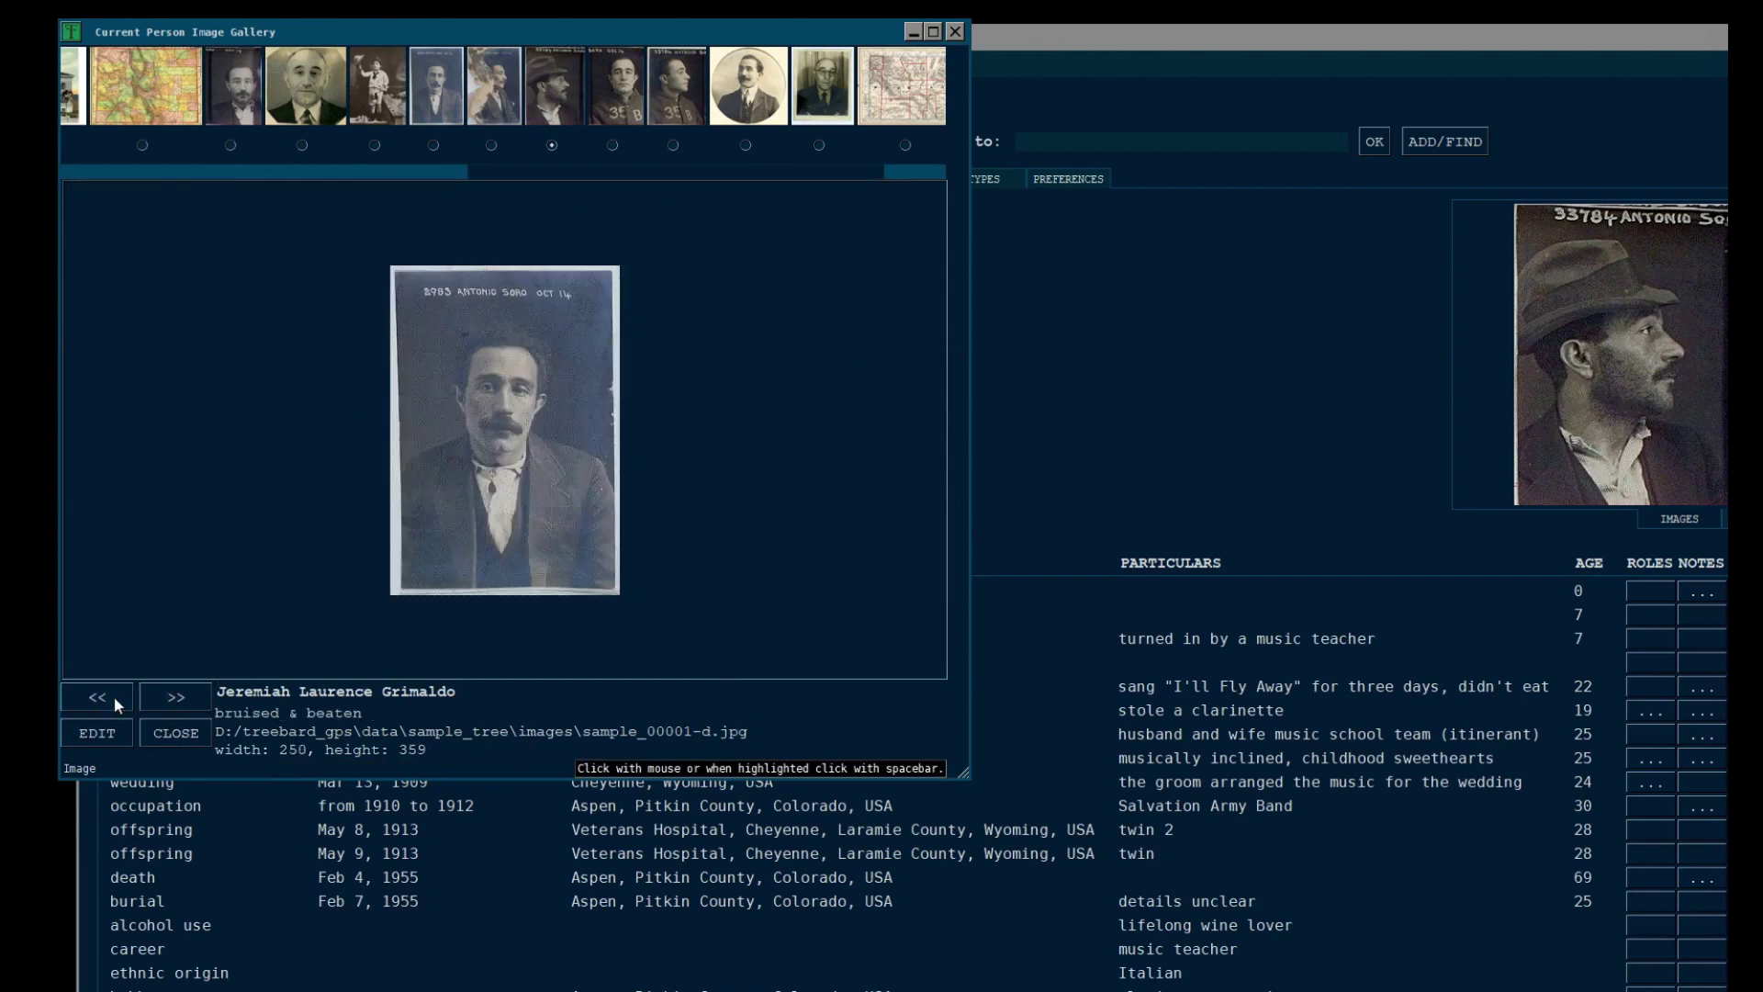
{"action": "left_click", "coordinate": [172, 694]}
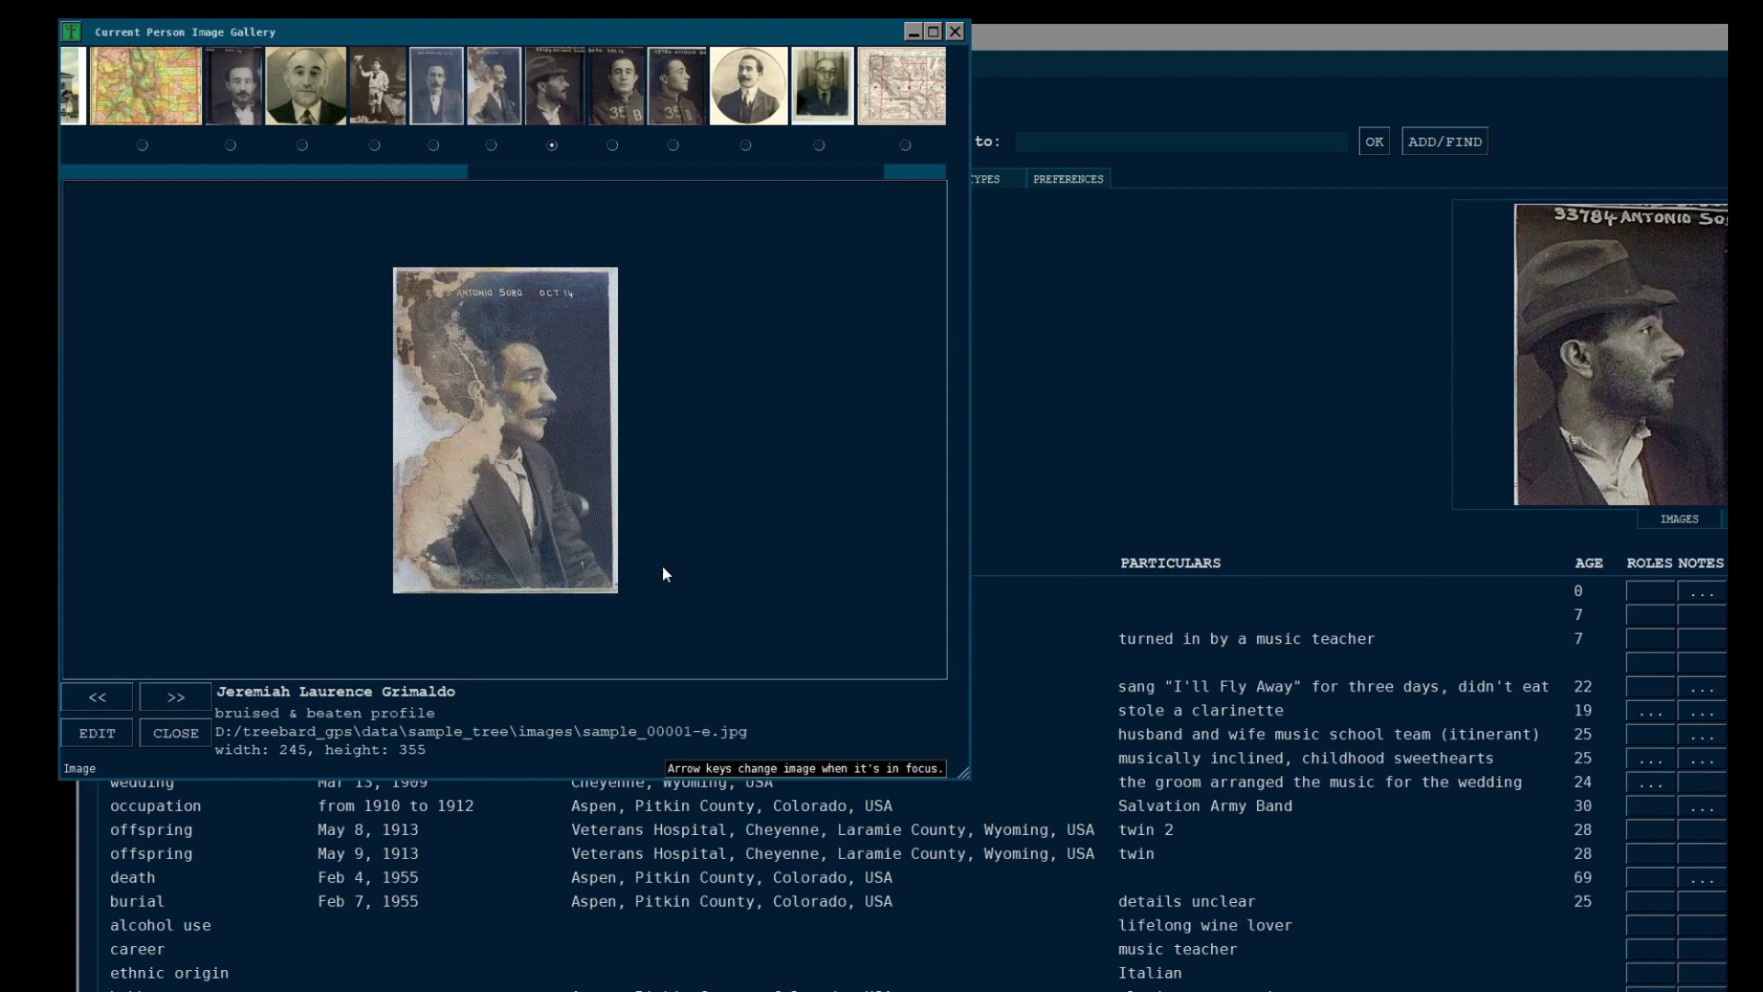
Page backward through the gallery past the 1882 Cheyenne courthouse to the 1893 Wyoming map and open the map for editing
{"action": "key", "text": "Left"}
{"action": "key", "text": "Left"}
{"action": "key", "text": "Left"}
{"action": "key", "text": "Left"}
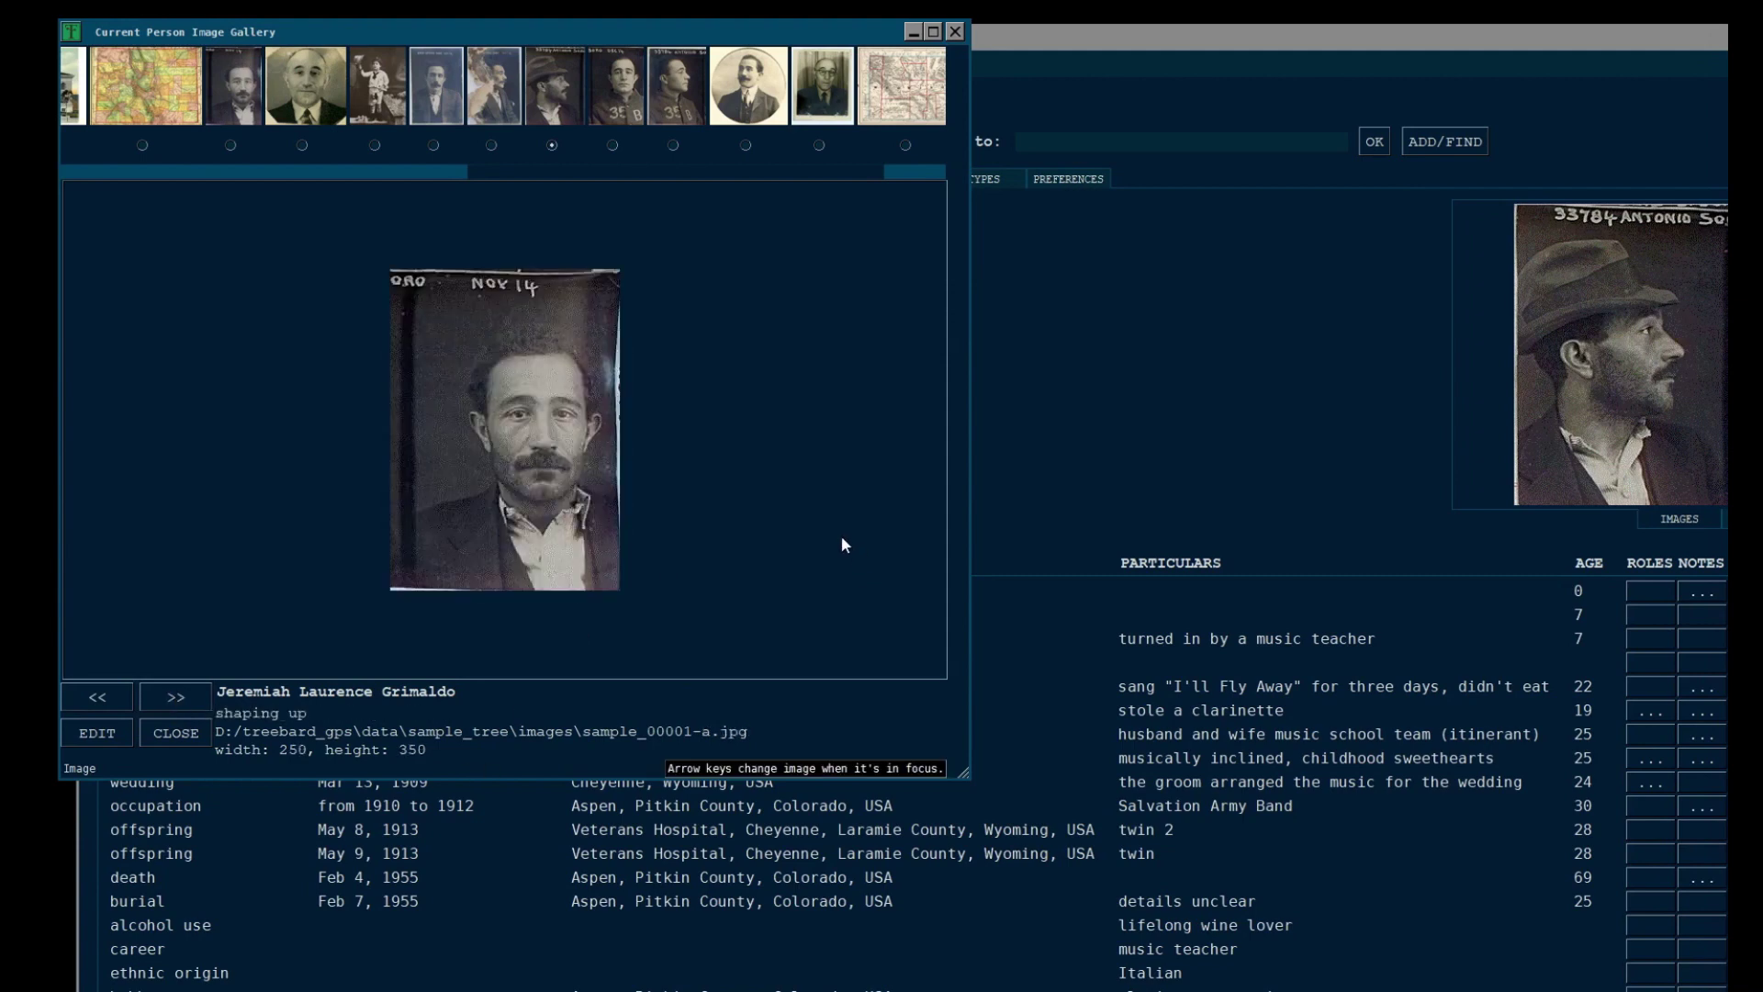
{"action": "key", "text": "Left"}
{"action": "key", "text": "Left"}
{"action": "key", "text": "Left"}
{"action": "key", "text": "Left"}
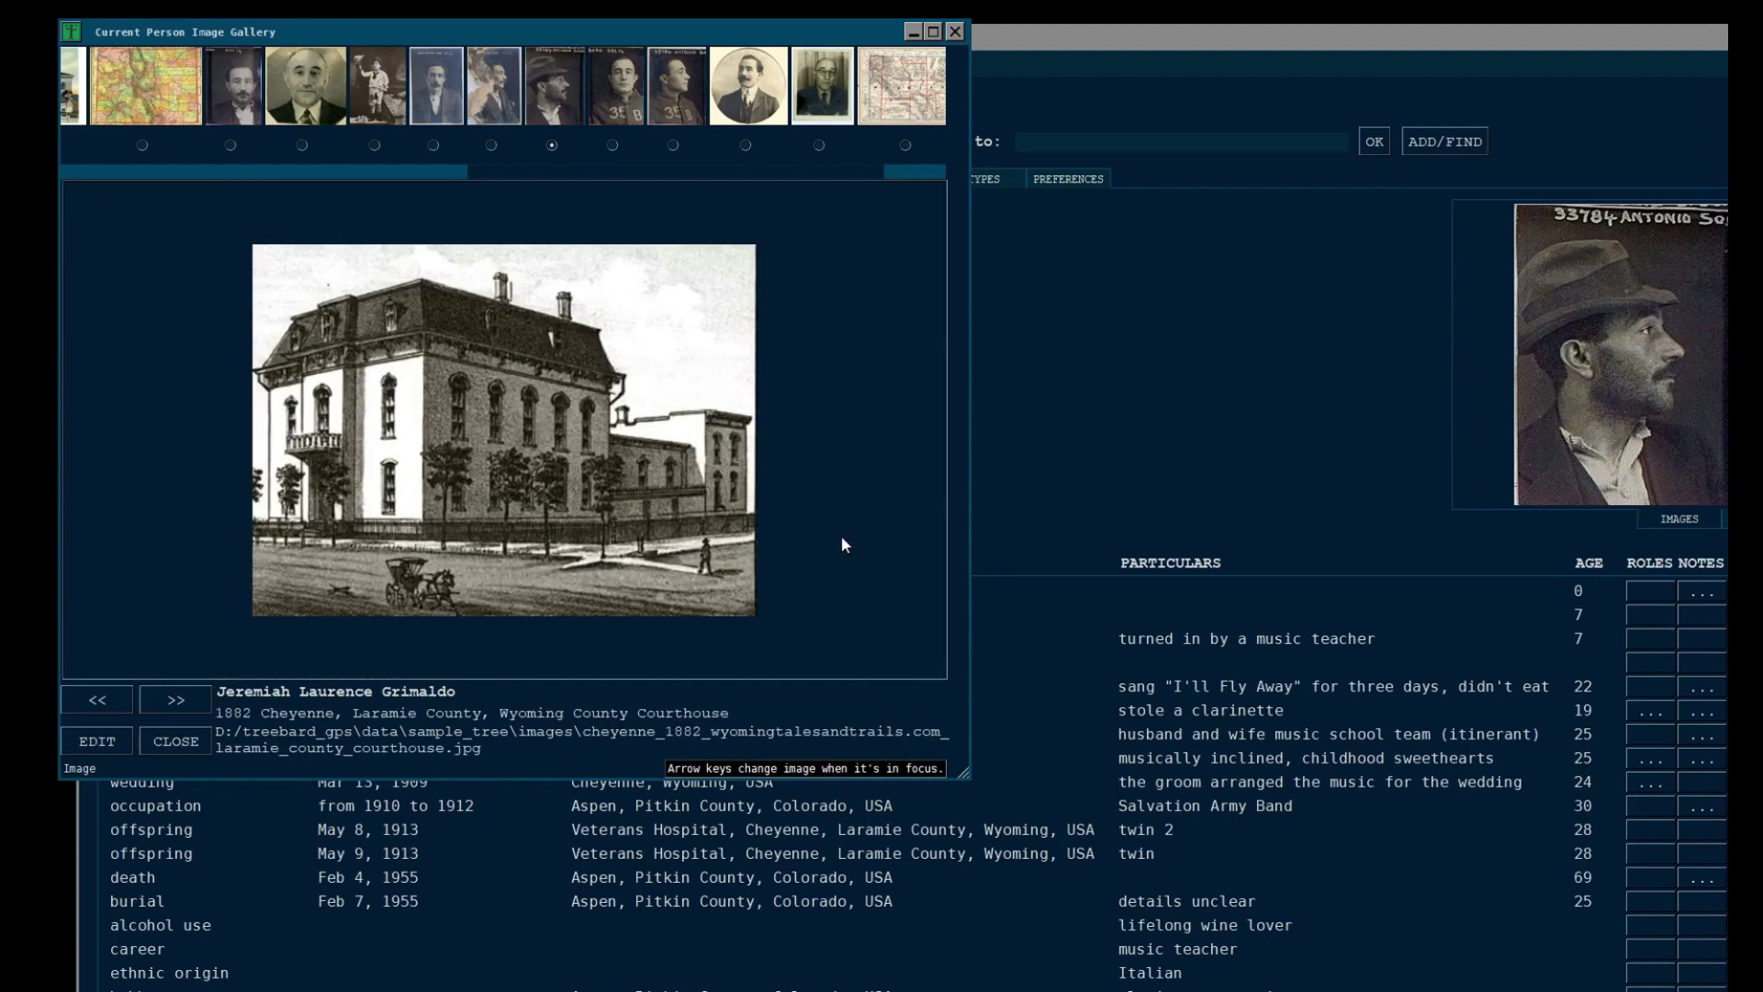
{"action": "key", "text": "Left"}
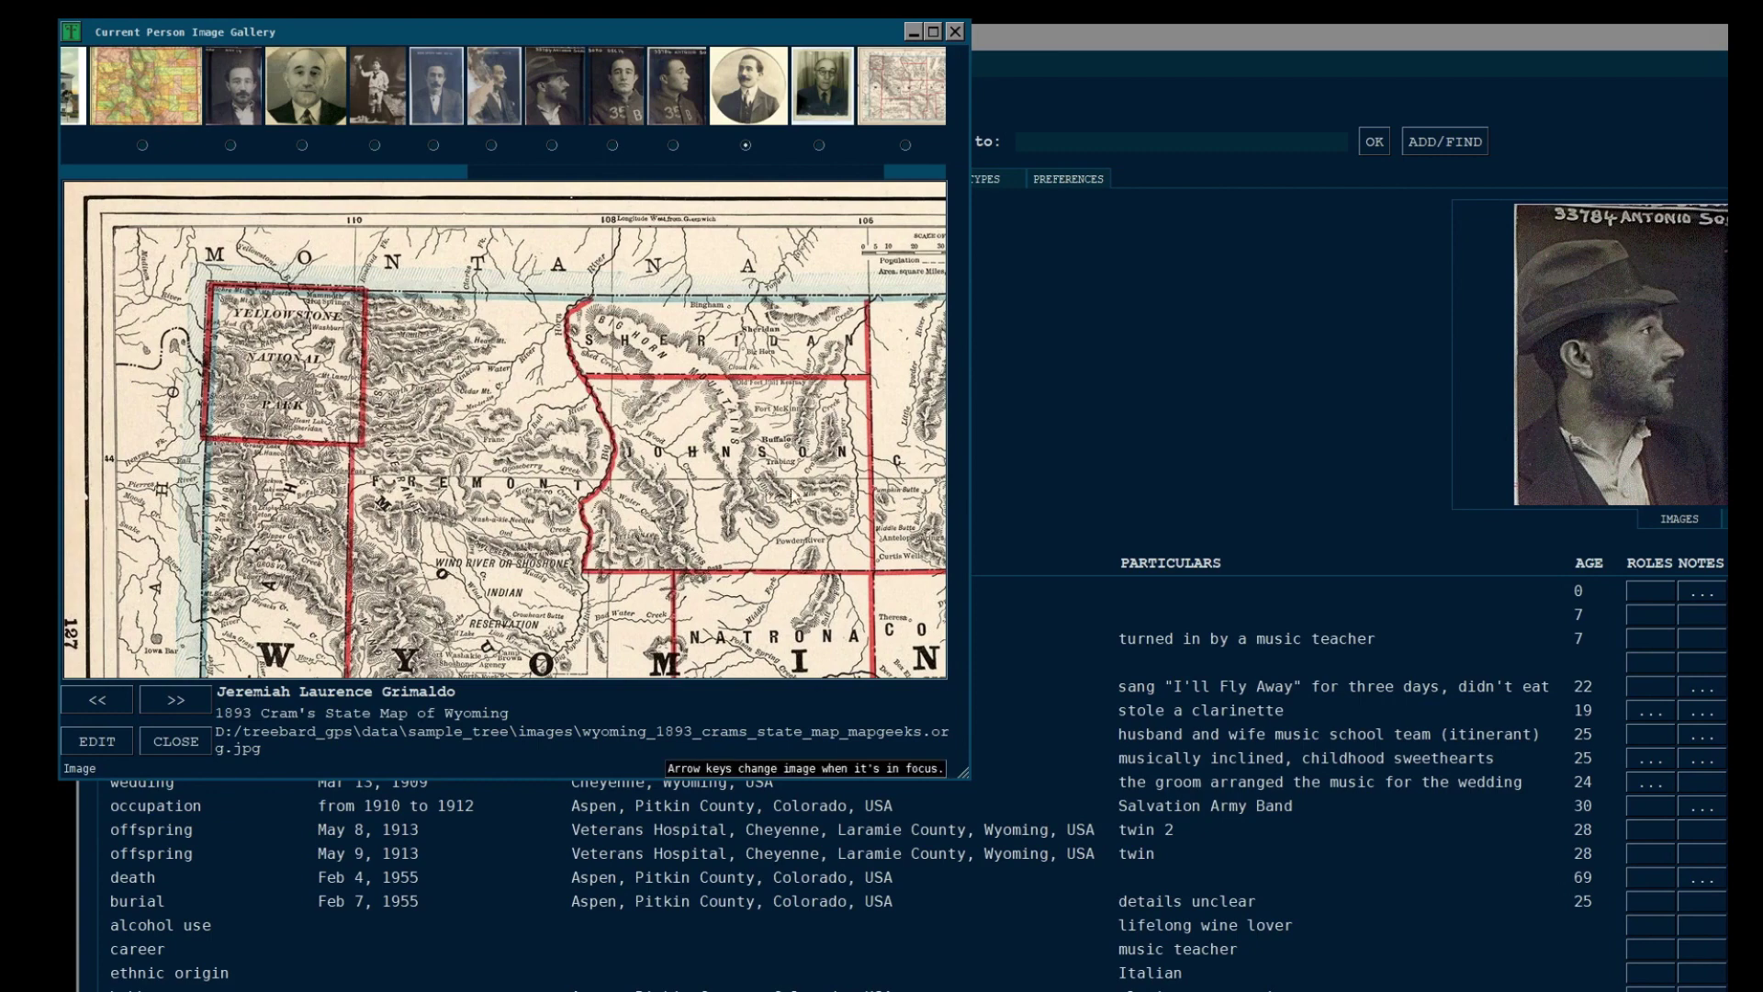
{"action": "left_click", "coordinate": [97, 741]}
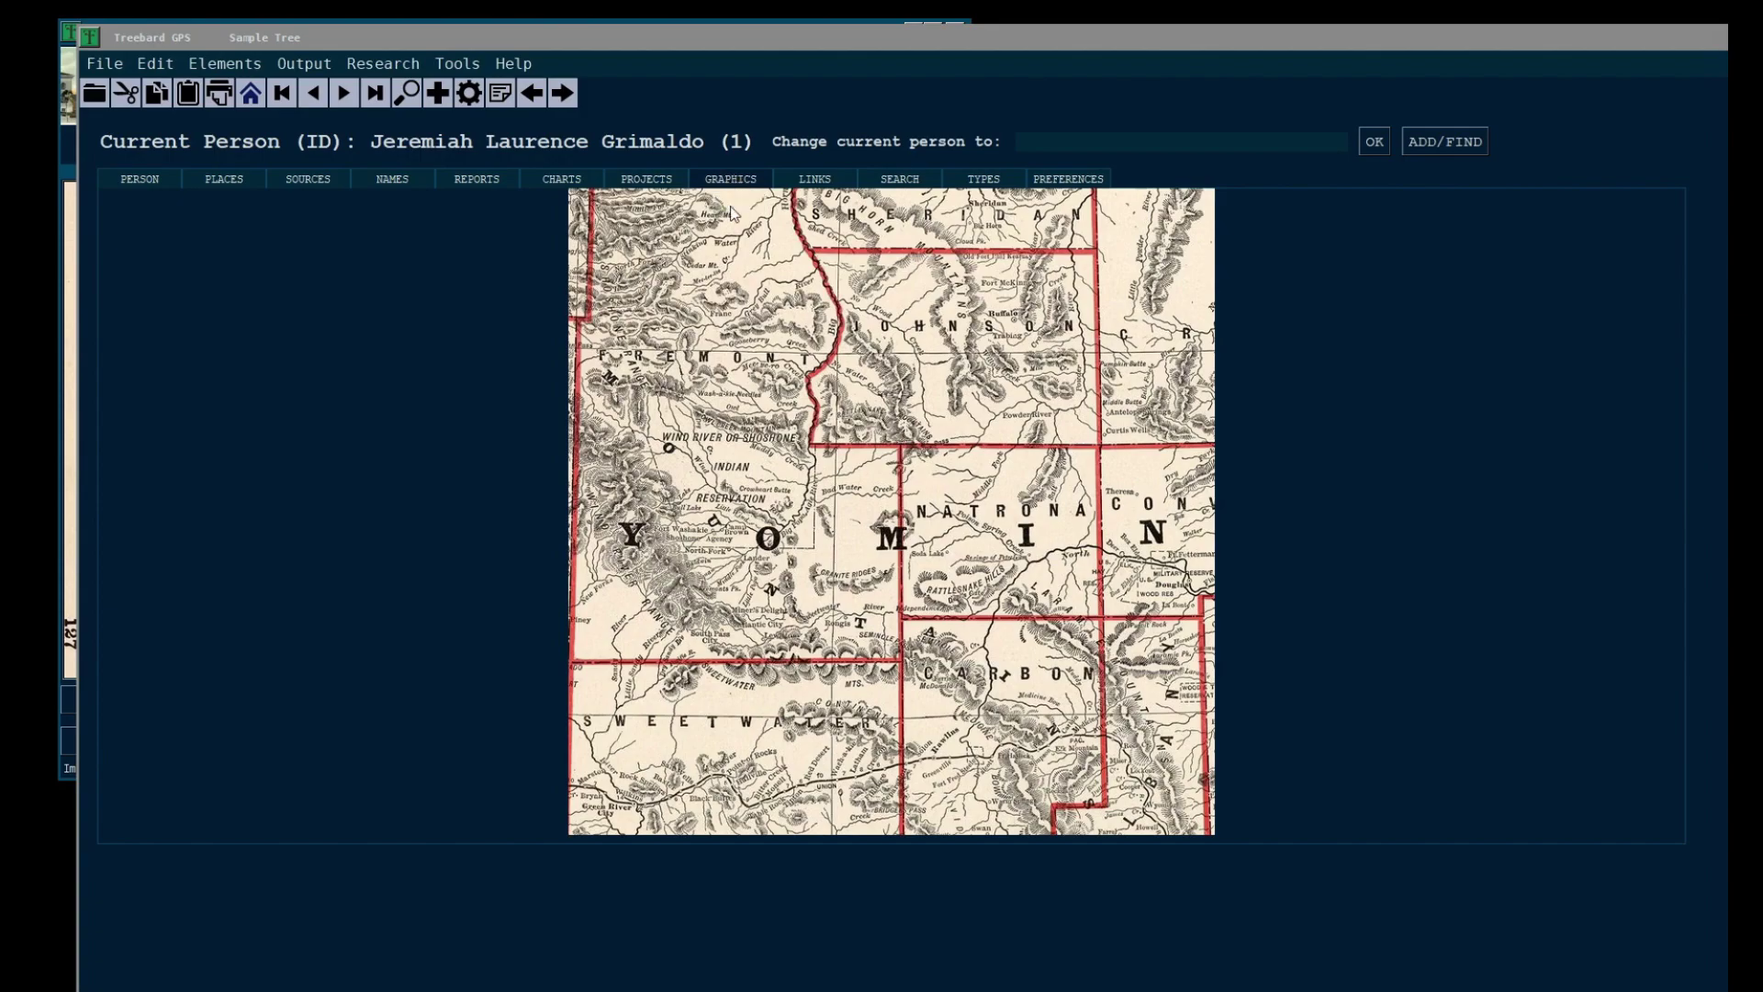
Return to the current person's page, reposition the main window and move the focus into the parents' name fields
{"action": "key", "text": "alt+p"}
{"action": "left_click_drag", "start_coordinate": [894, 25], "coordinate": [664, 27]}
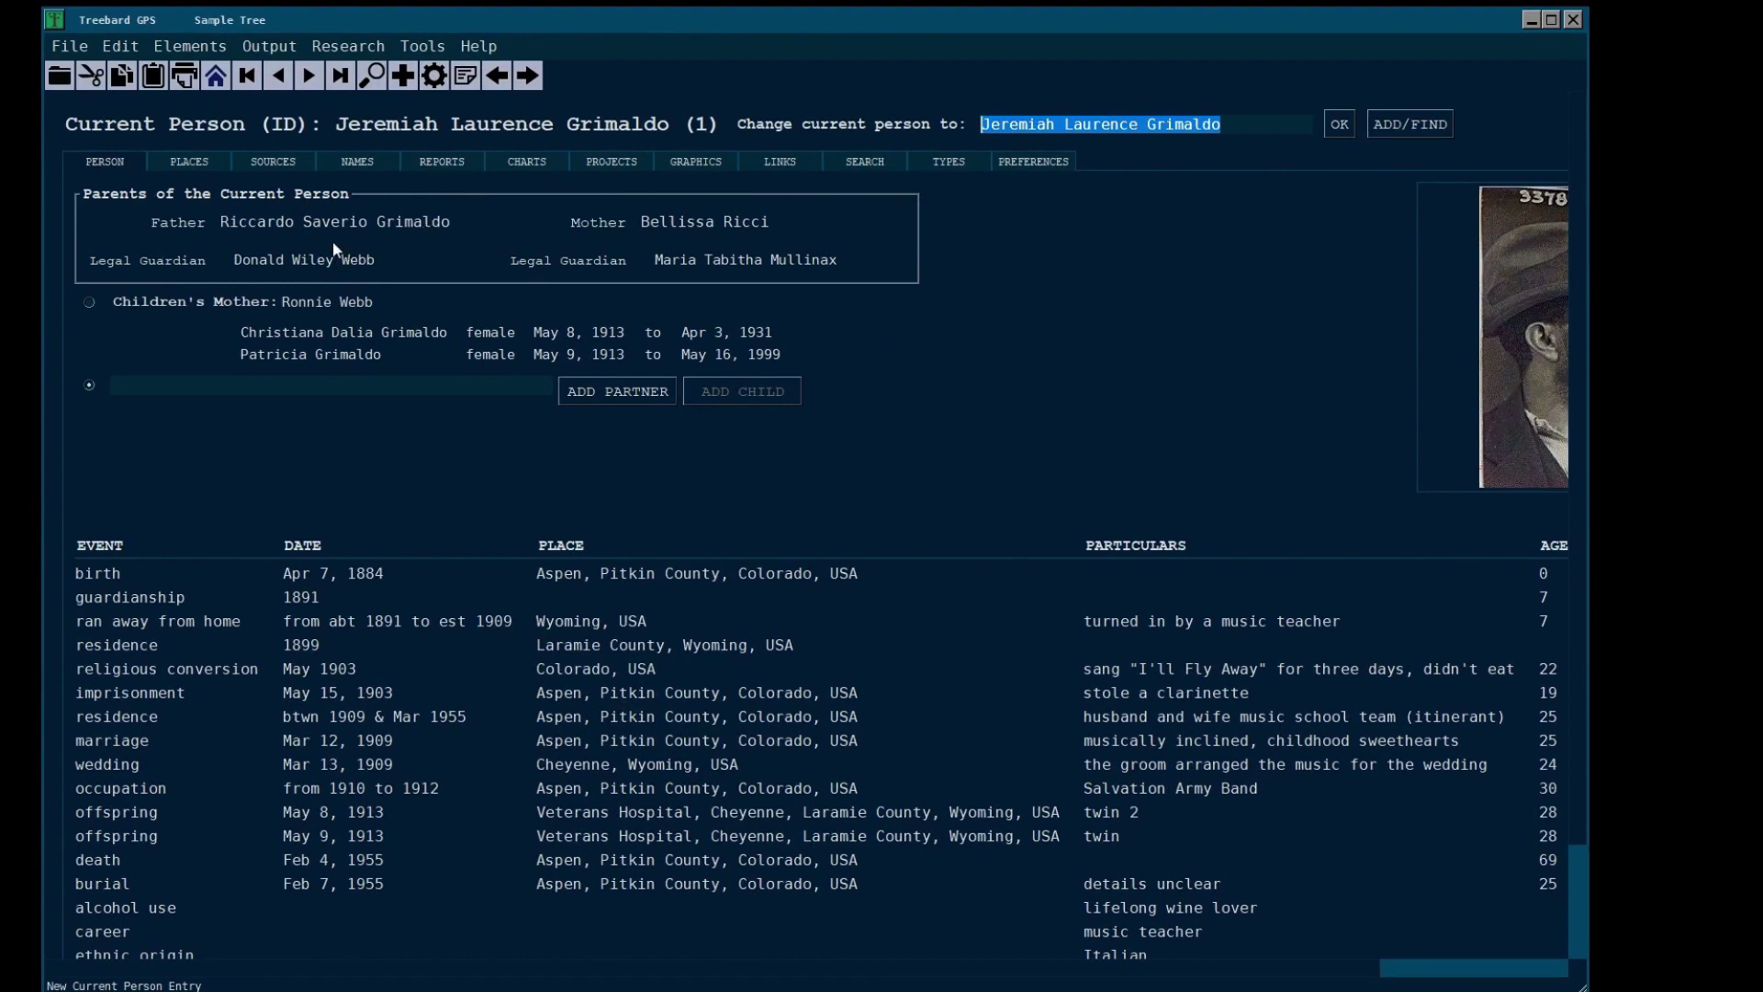
{"action": "key", "text": "Tab"}
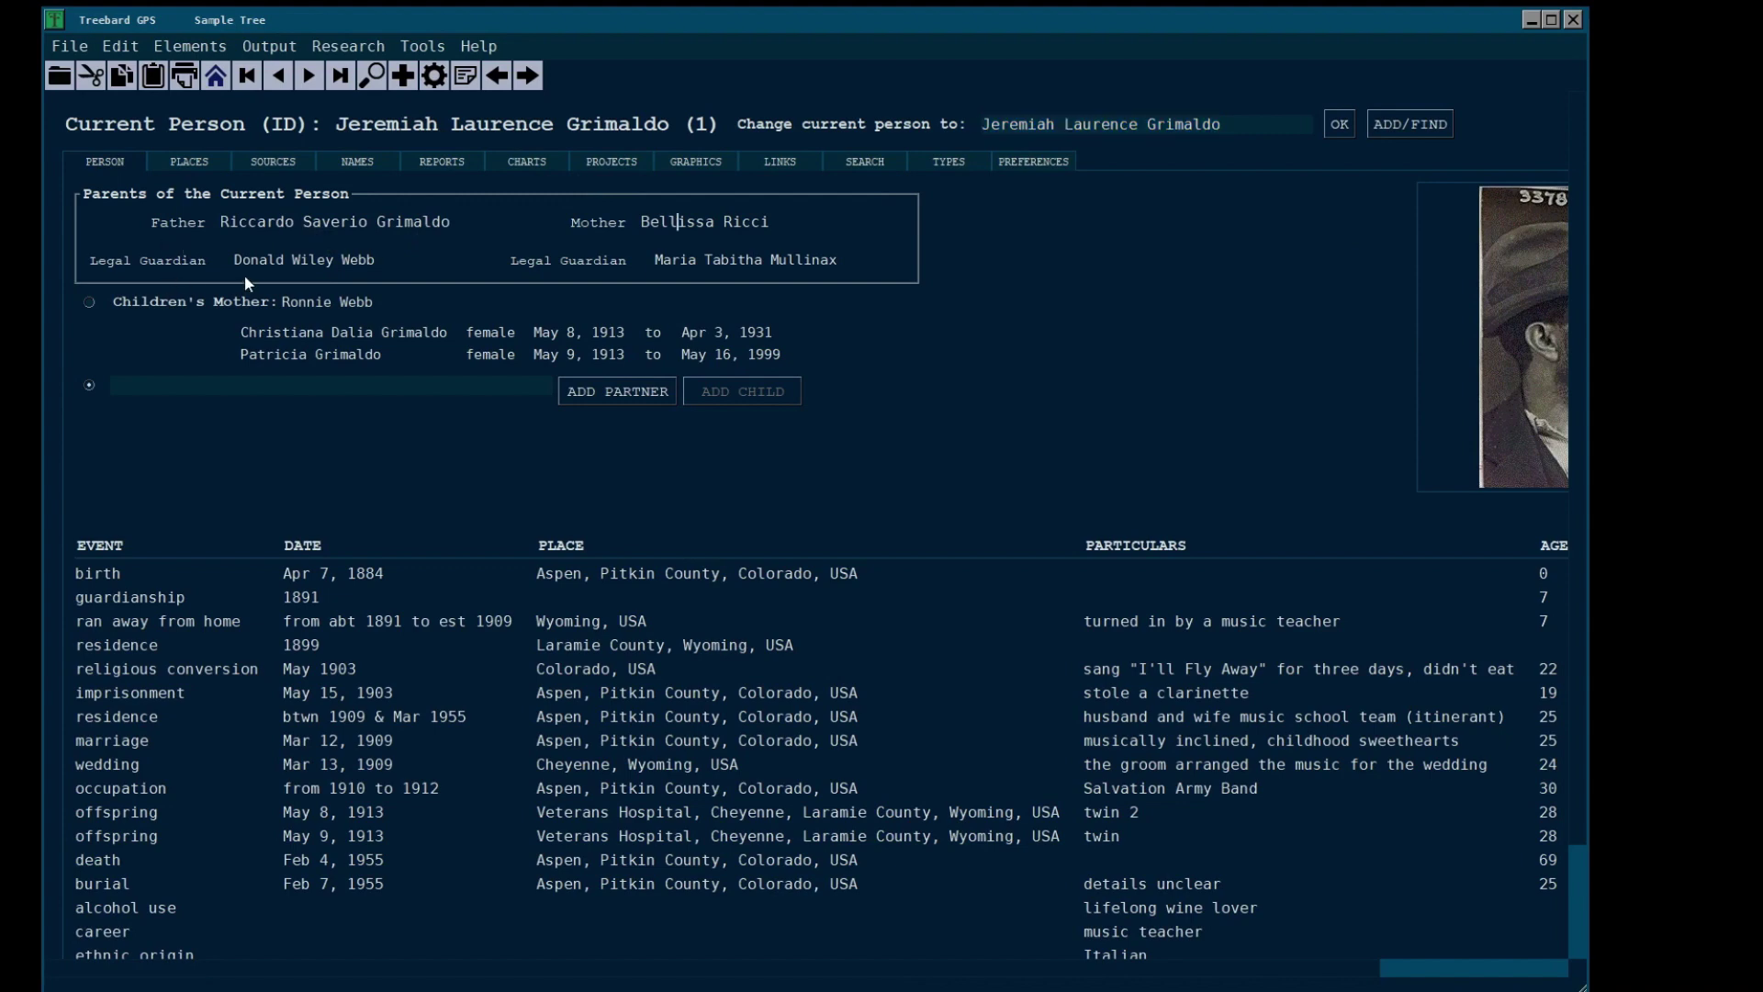